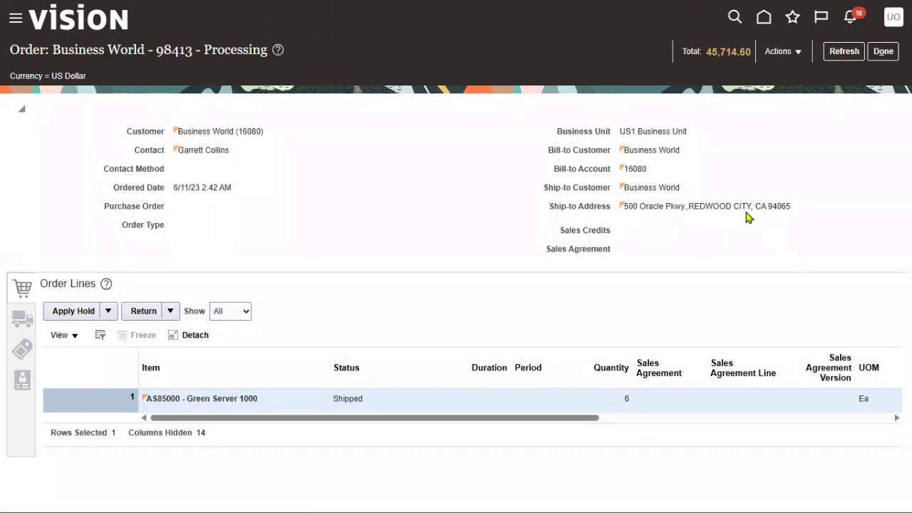
Switch away from the order 98413 page to the list of open windows
key("alt+Tab")
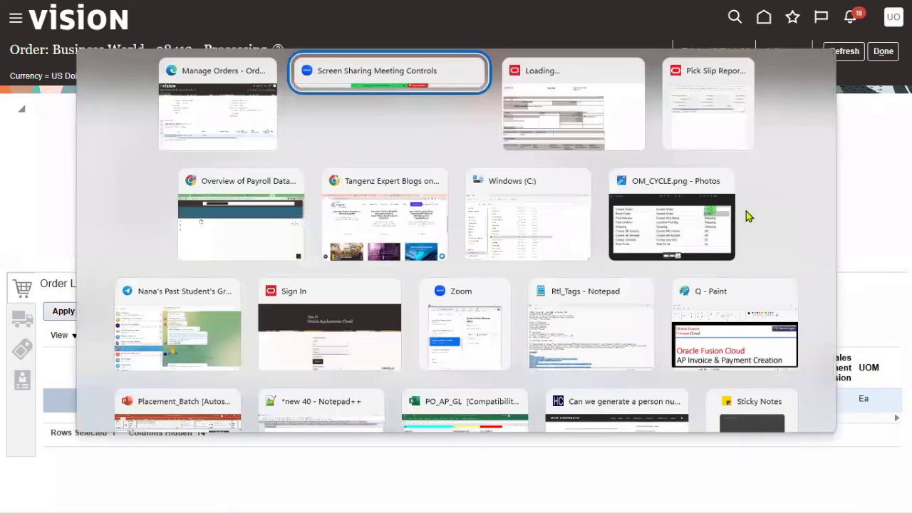
Review the OM_CYCLE.png order-to-cash table in Photos, then return to the Manage Orders window
key("alt+Tab")
key("alt+Tab")
key("alt+Tab")
key("alt+Tab")
key("alt+Tab")
key("alt+Tab")
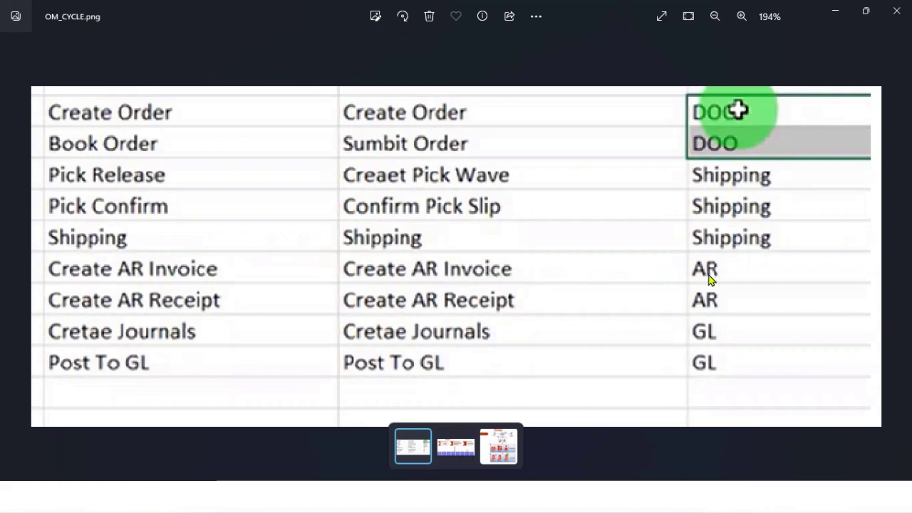
key("alt+Tab")
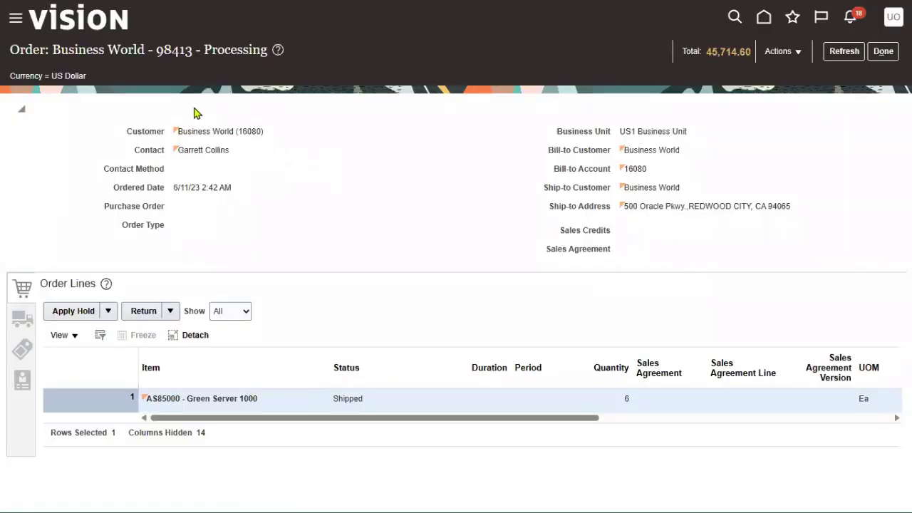
Refresh order 98413 until its line shows Awaiting Billing, then close it back to the Overview
left_click_drag(156, 50, 192, 62)
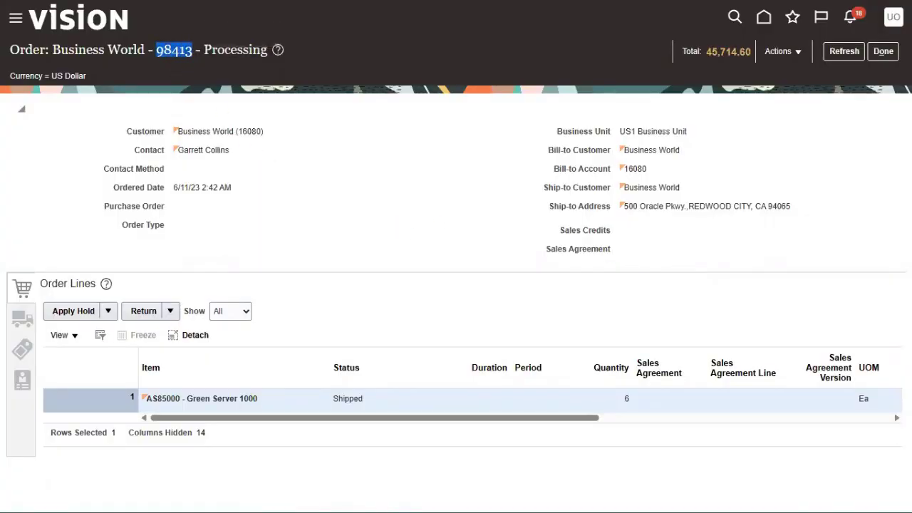
left_click(844, 56)
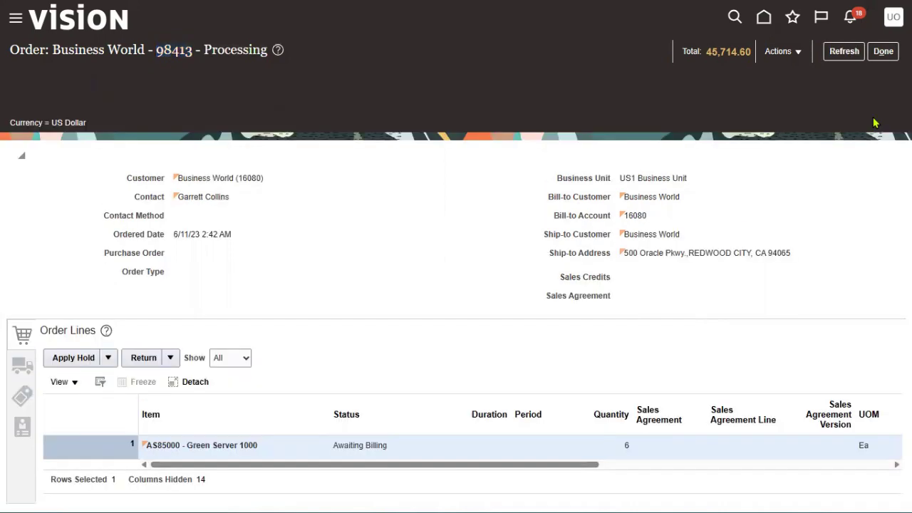
left_click(882, 52)
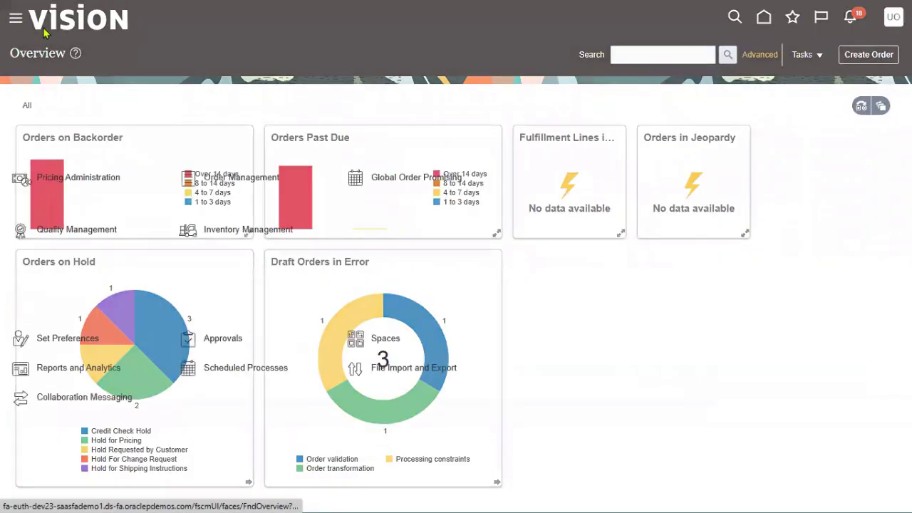
Search Manage Orders for order number 98413 and open it from the results
left_click(16, 18)
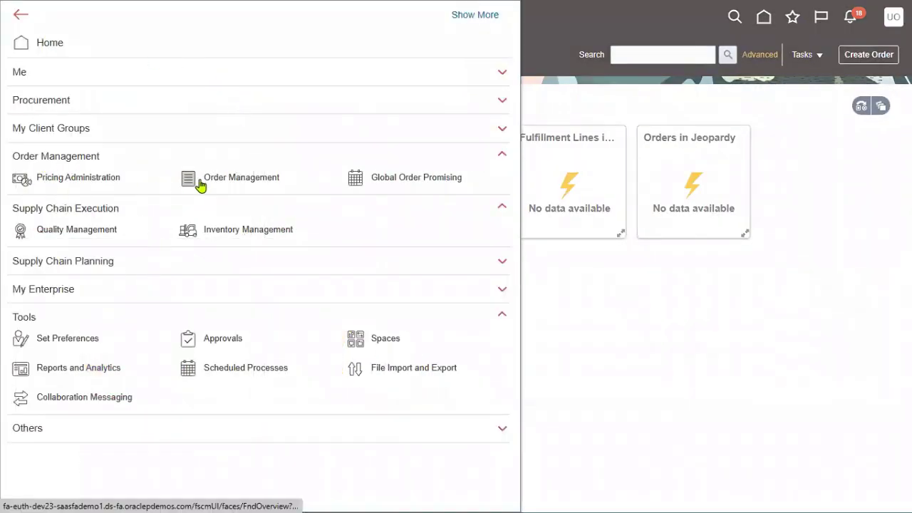
left_click(812, 58)
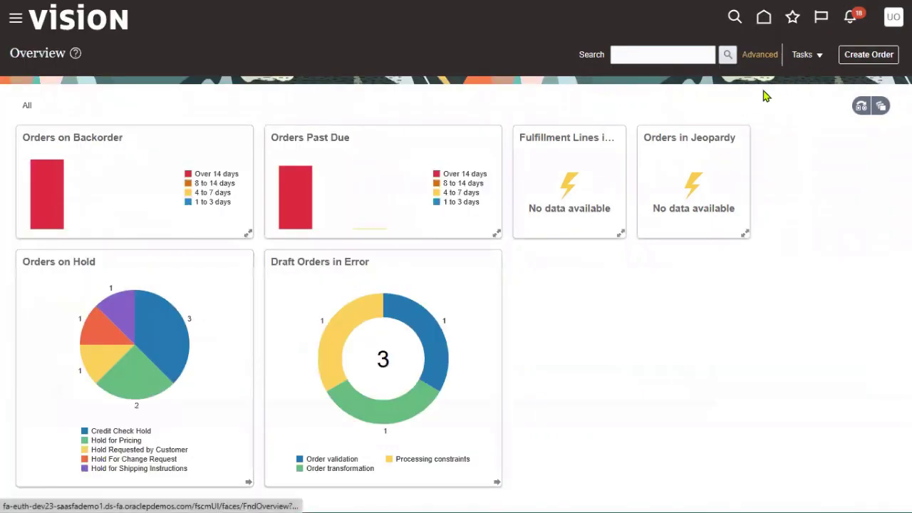
left_click(701, 97)
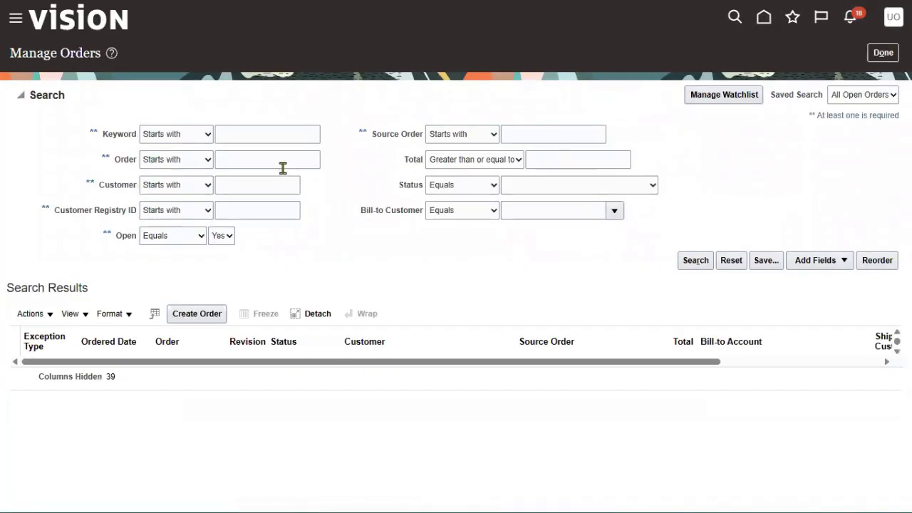
left_click(278, 161)
type("98413")
left_click(695, 260)
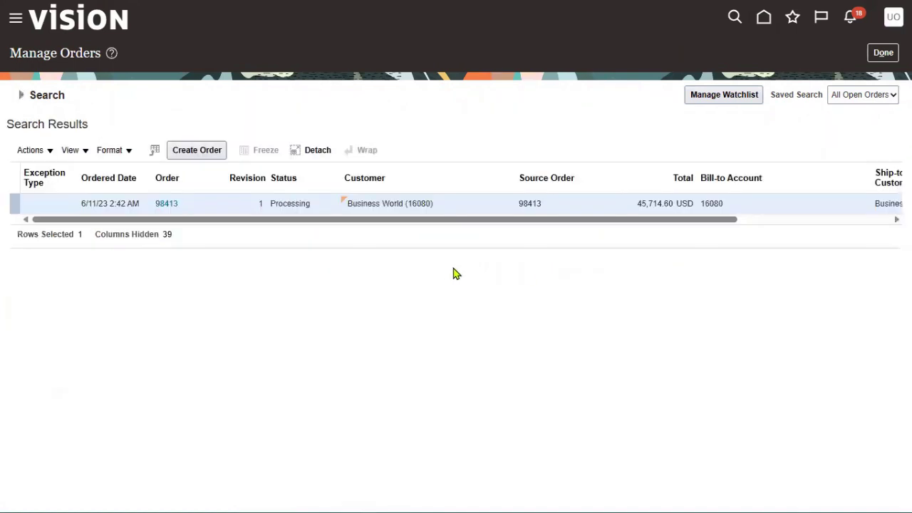
left_click(173, 205)
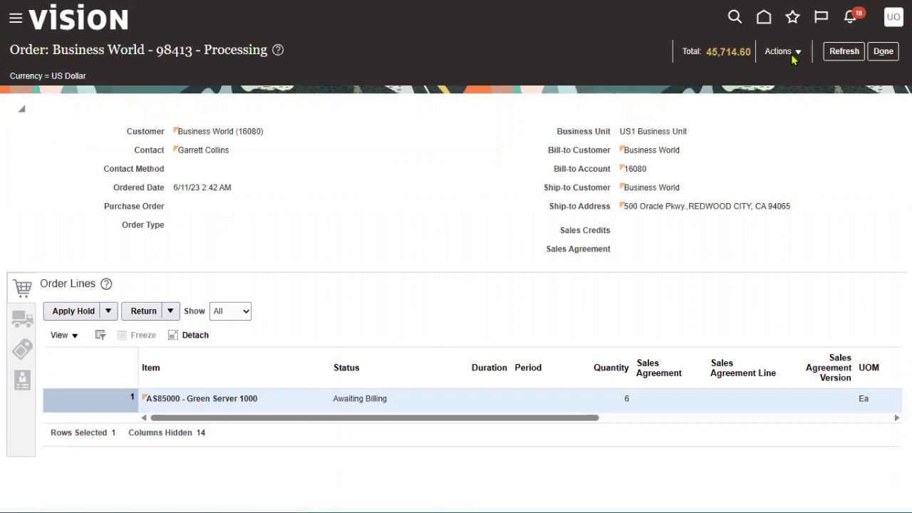
Switch order 98413 to Fulfillment View and open its Orchestration Process Number link
left_click(789, 57)
left_click(727, 202)
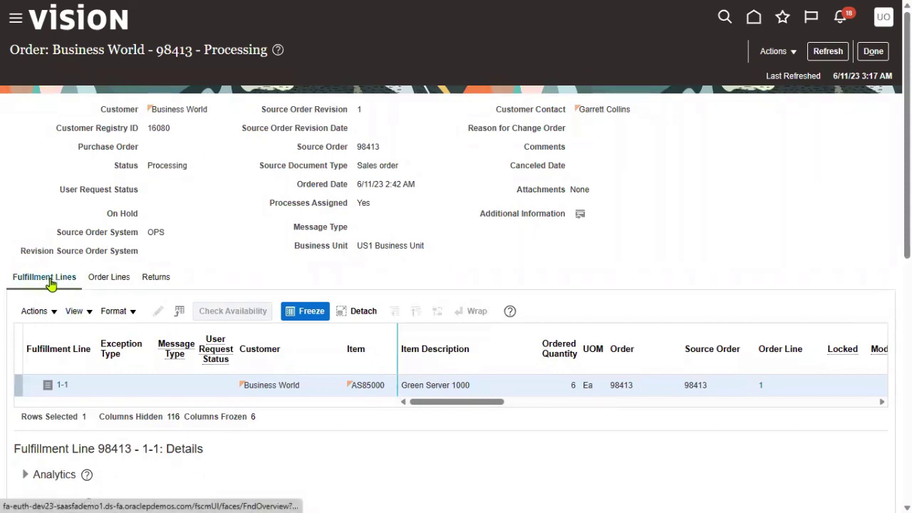
scroll(57, 321, "down", 3)
scroll(64, 345, "down", 1)
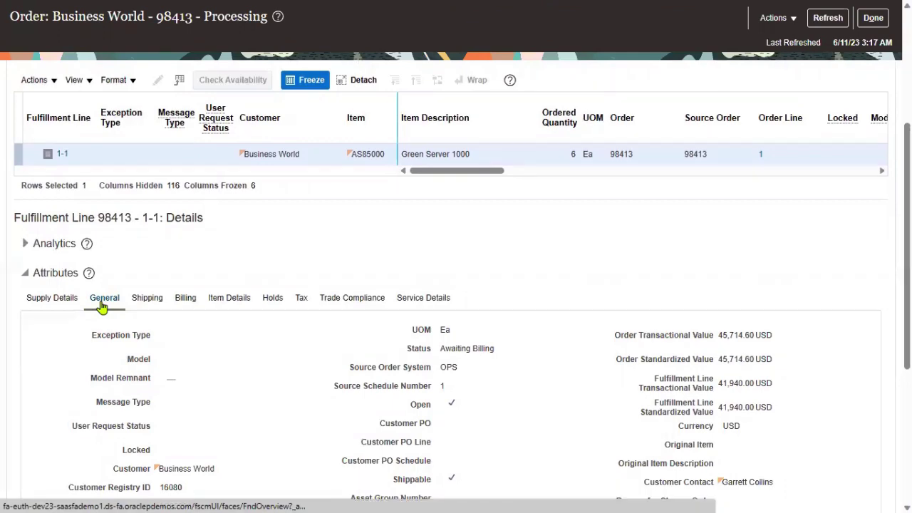
scroll(79, 306, "down", 5)
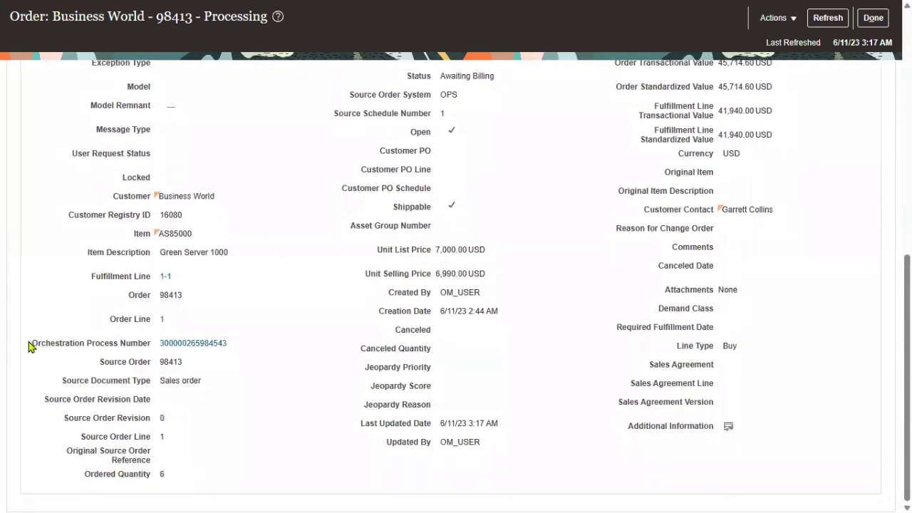
left_click_drag(31, 346, 146, 349)
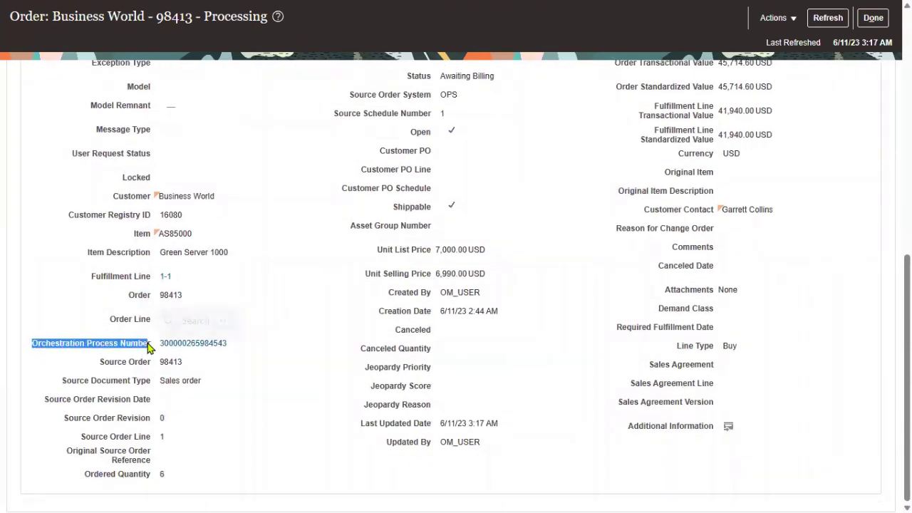
left_click(219, 343)
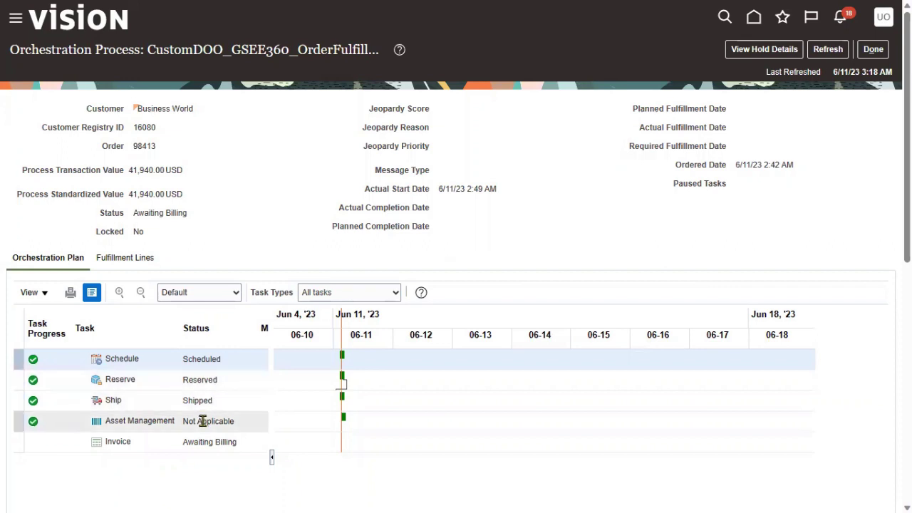
Check that the Invoice task is Awaiting Billing, then return to order 98413
left_click(183, 444)
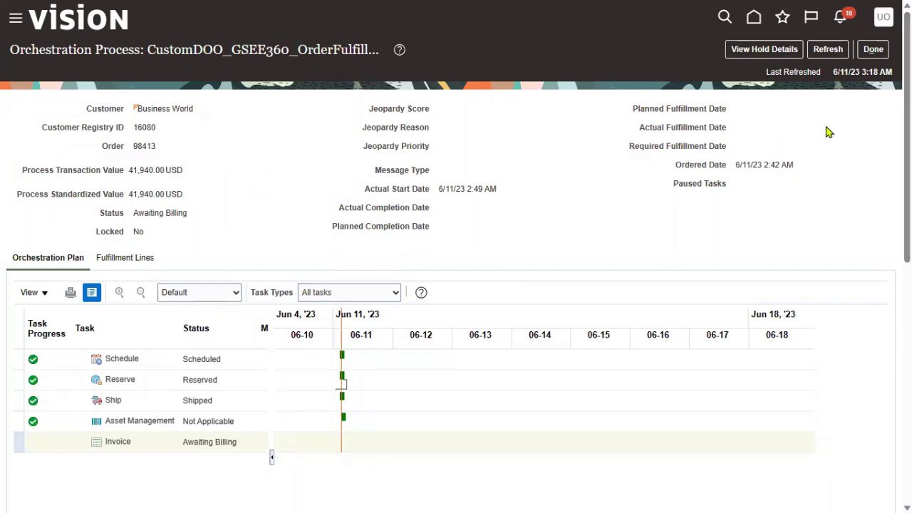
left_click(873, 50)
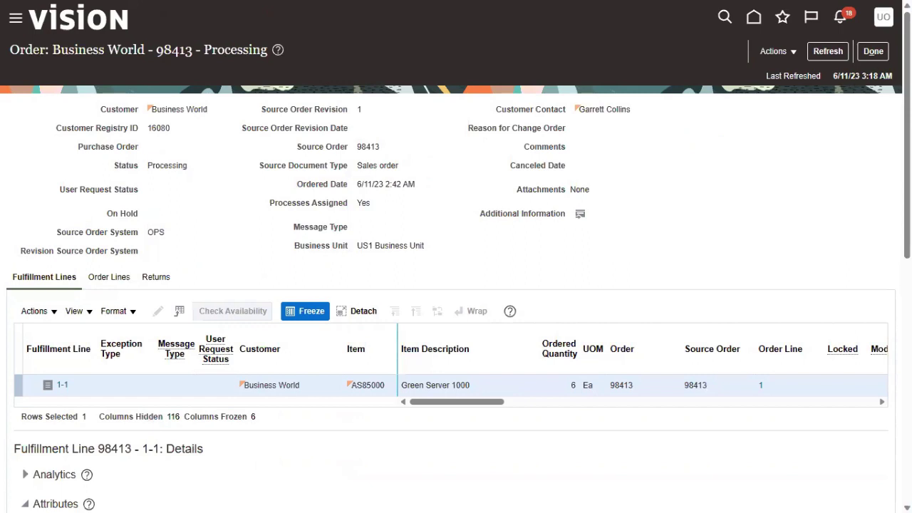
Go to Tools > Scheduled Processes from the Navigator
left_click_drag(356, 245, 430, 250)
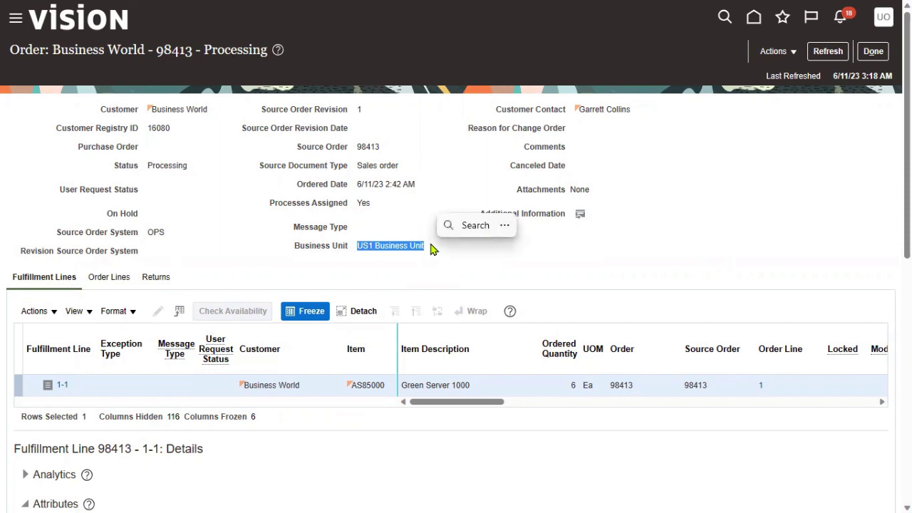
left_click(14, 19)
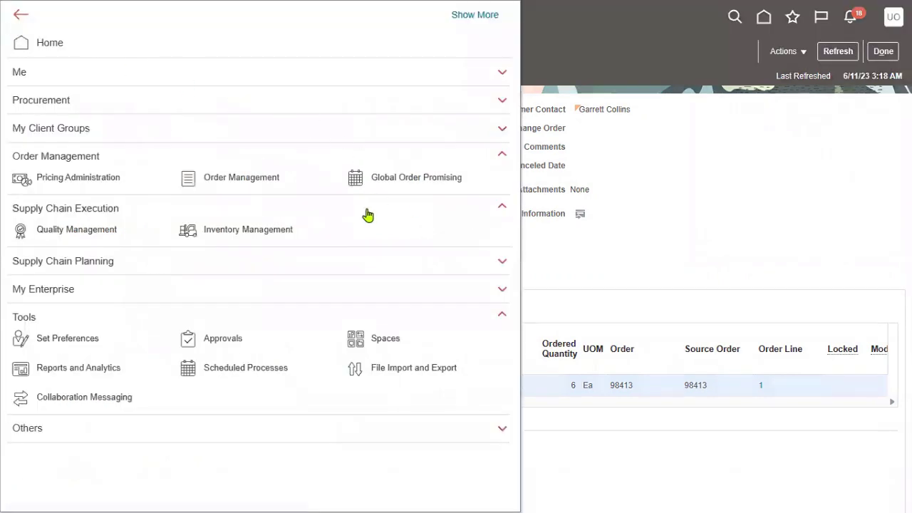
left_click(254, 368)
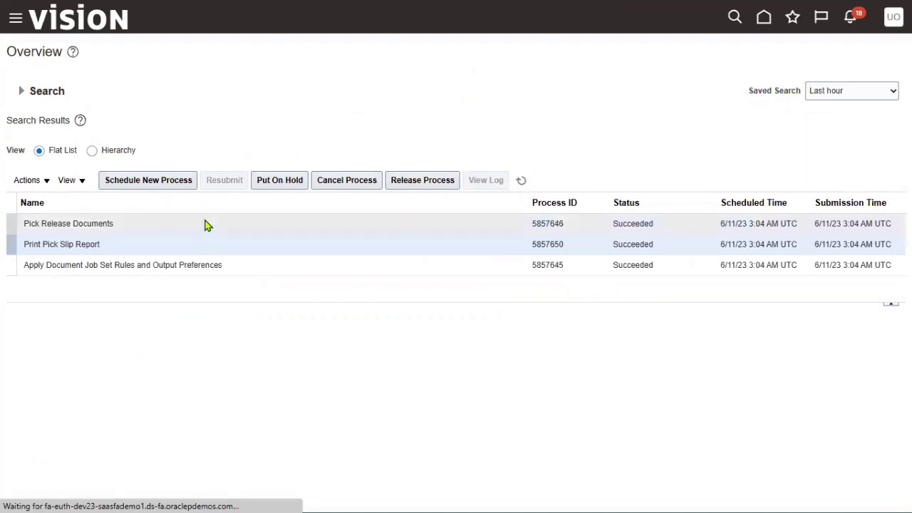
Start a new scheduled process of type Job
left_click(184, 186)
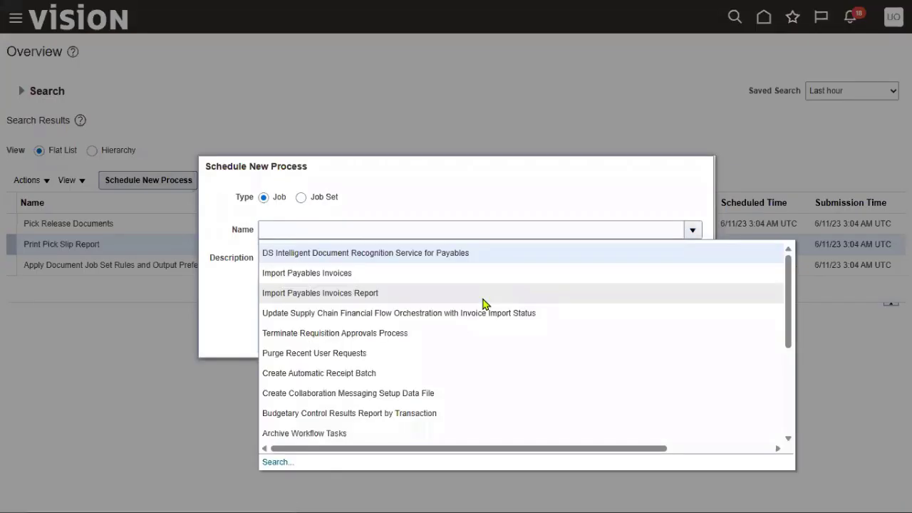
Search the job names for Import AutoInvoice
left_click(281, 460)
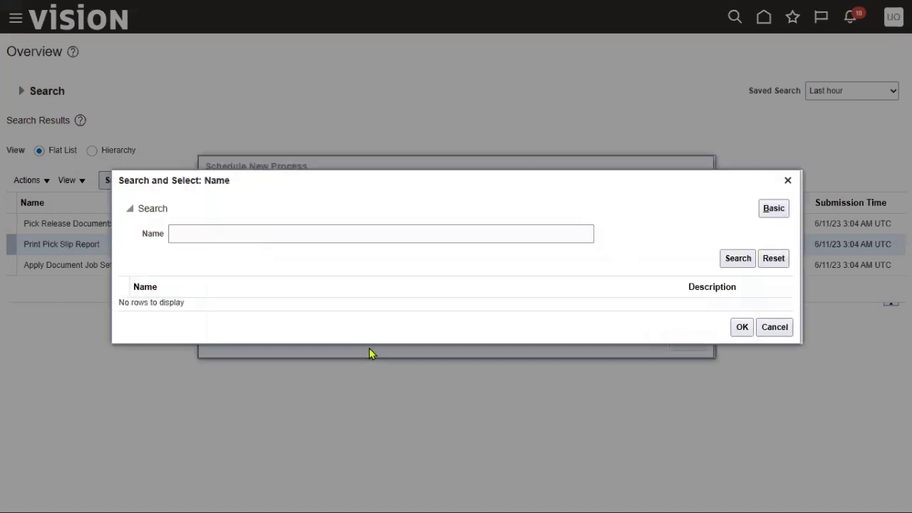
left_click(270, 234)
type("Import")
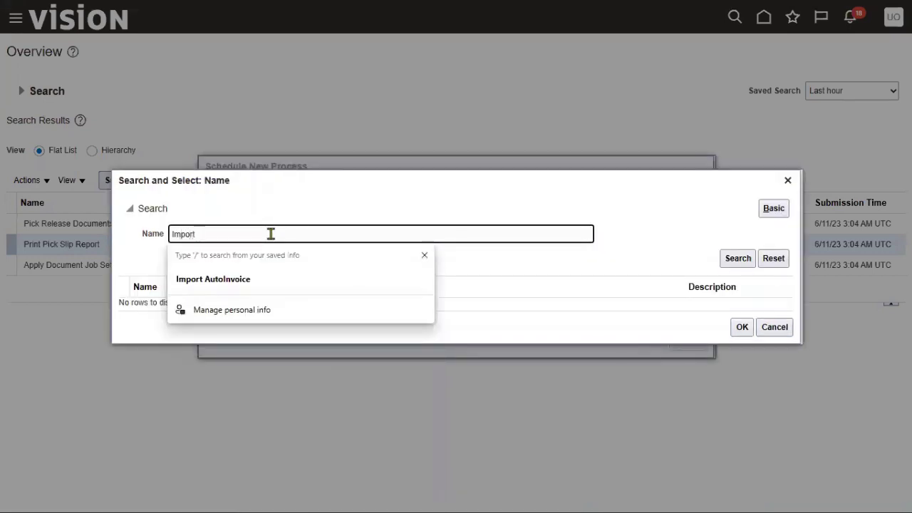
left_click(248, 283)
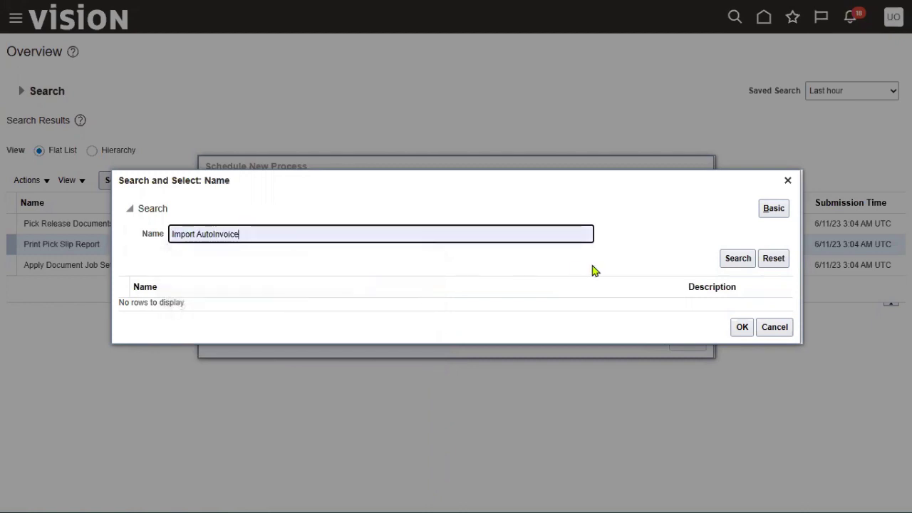
left_click(726, 258)
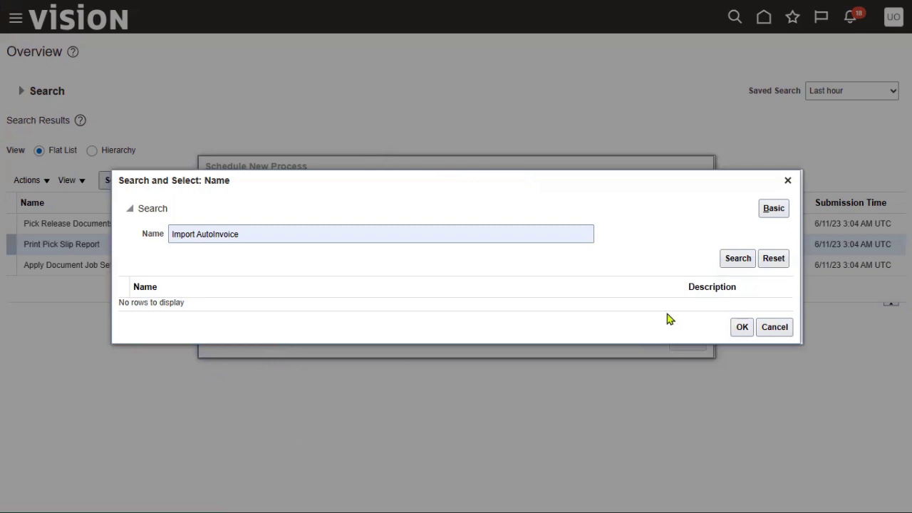
Broaden the name search to 'Import', browse the results, then cancel both dialogs
left_click(449, 236)
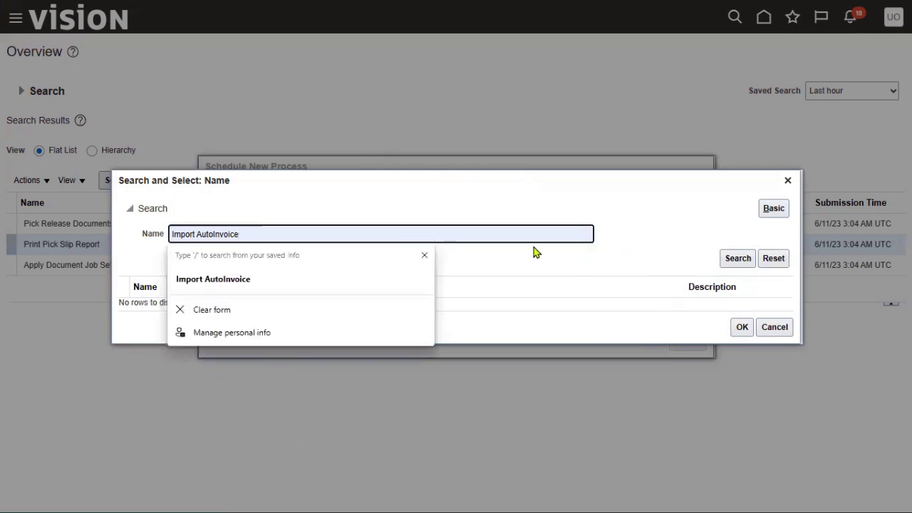
left_click(695, 271)
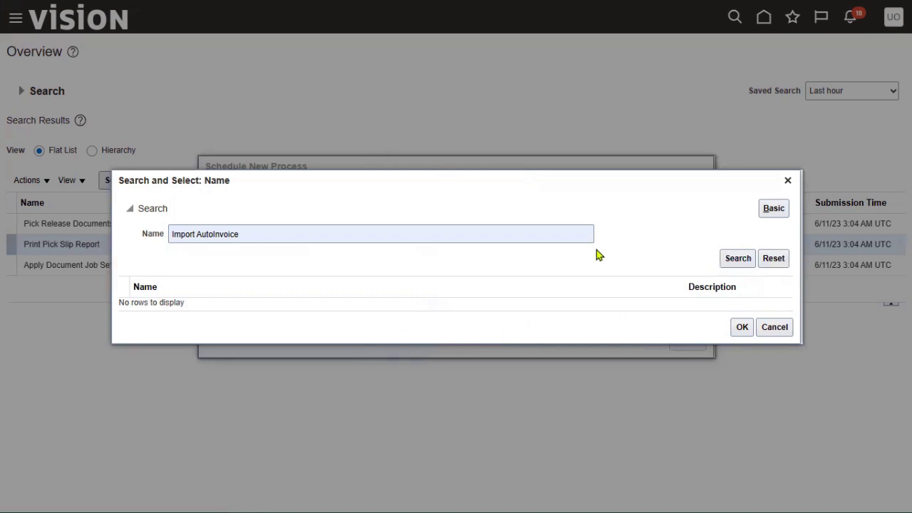
left_click_drag(197, 233, 342, 234)
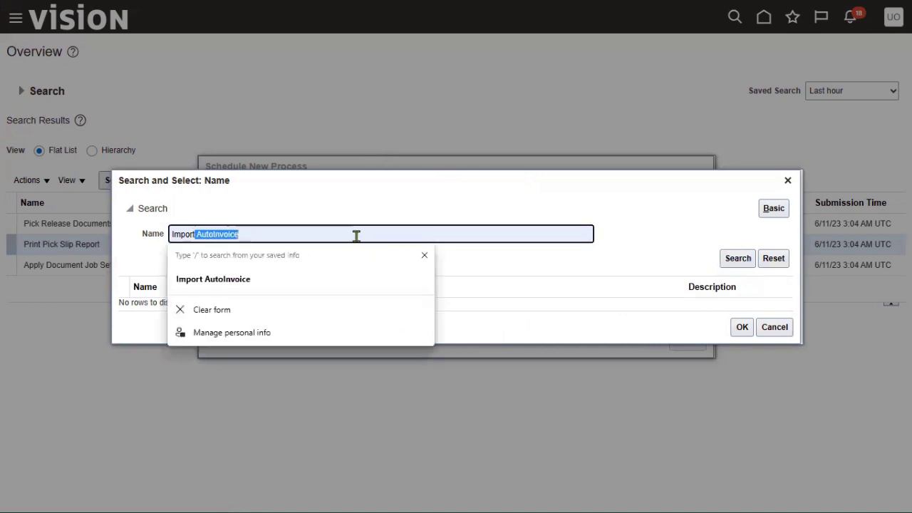
key("BackSpace")
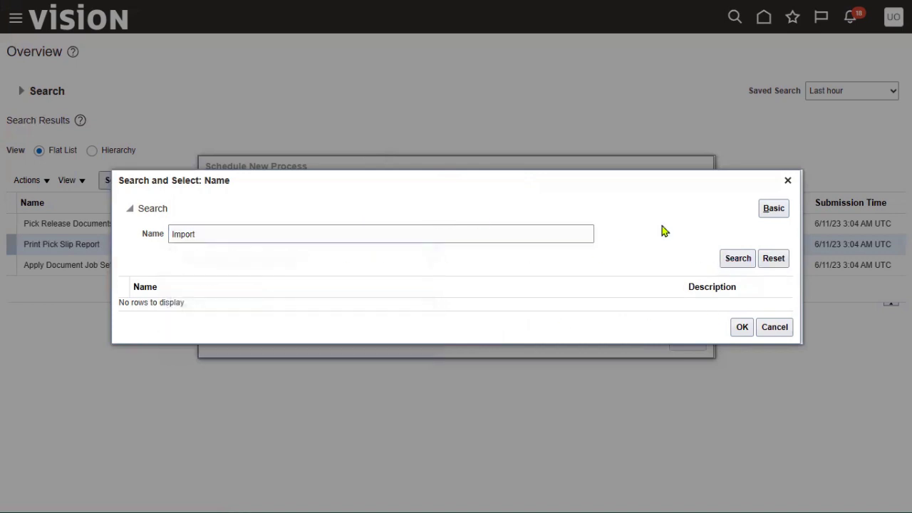
left_click(734, 259)
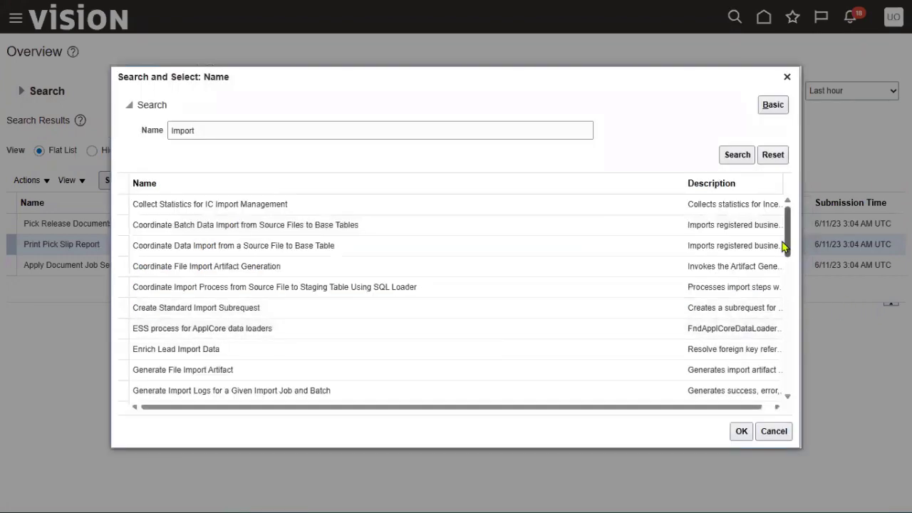
left_click_drag(788, 250, 789, 326)
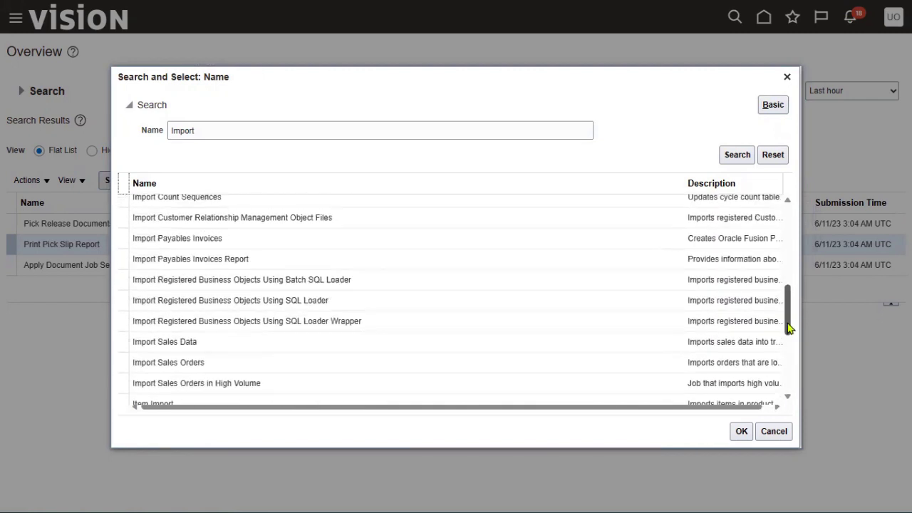
left_click(773, 431)
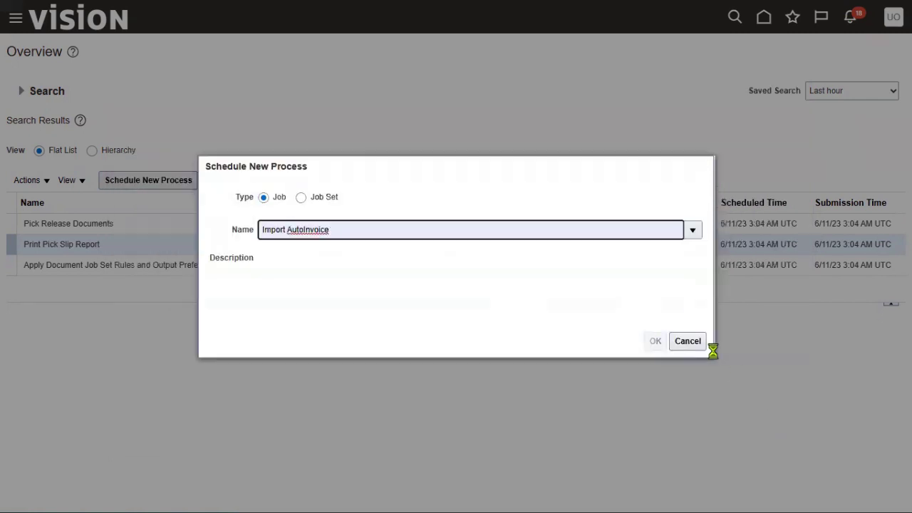
left_click(688, 342)
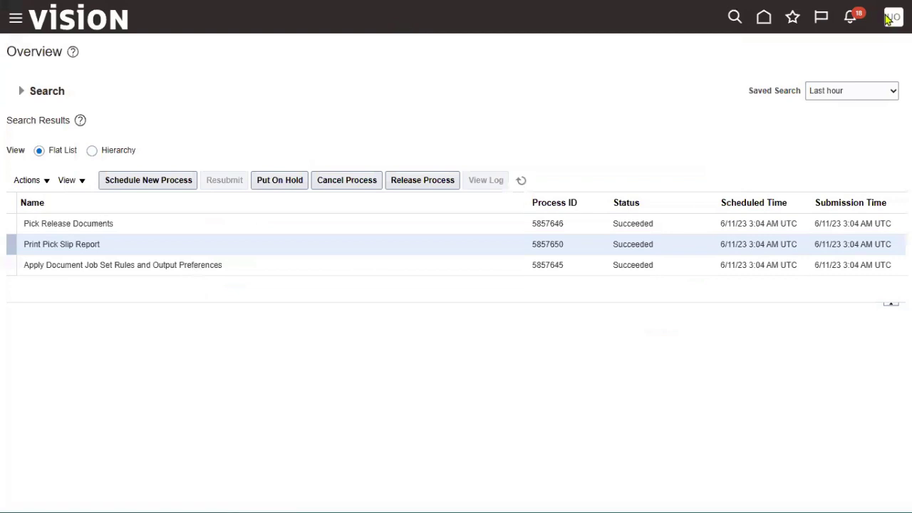
Sign out of Oracle Fusion and confirm the single sign-off
left_click(889, 19)
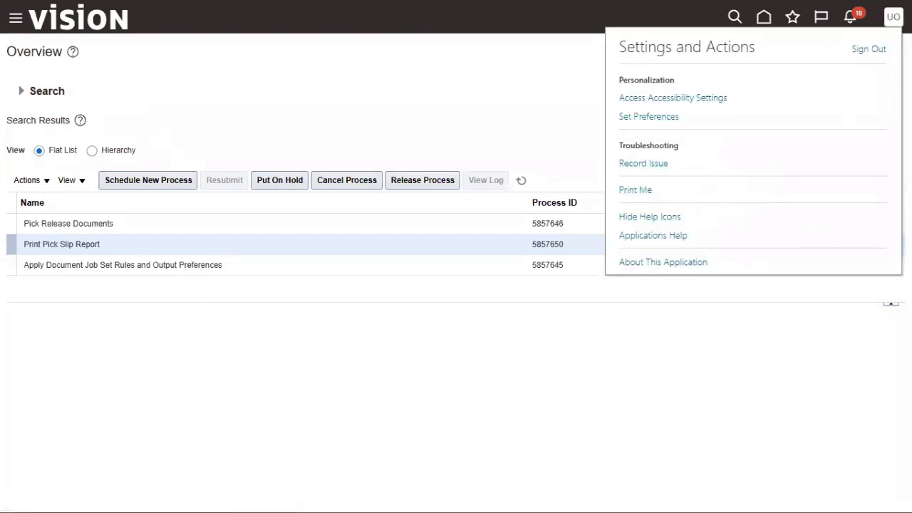
left_click(864, 62)
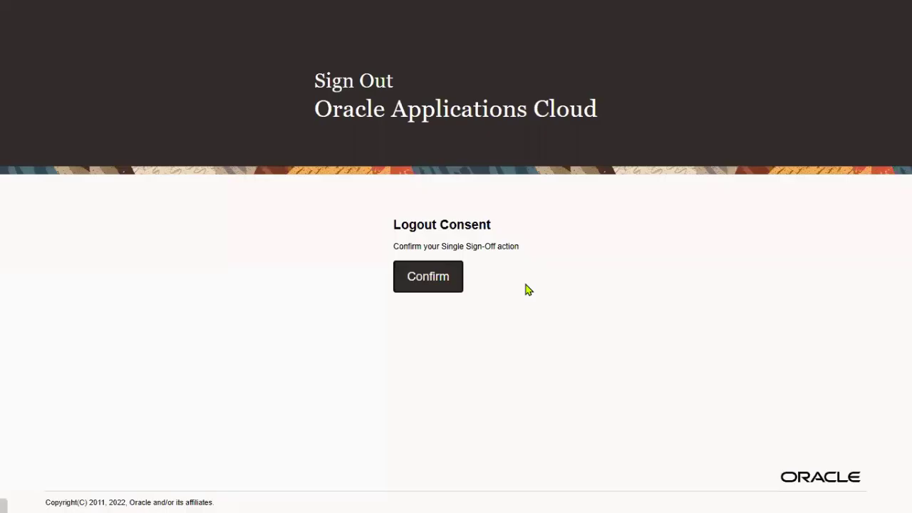
left_click(457, 278)
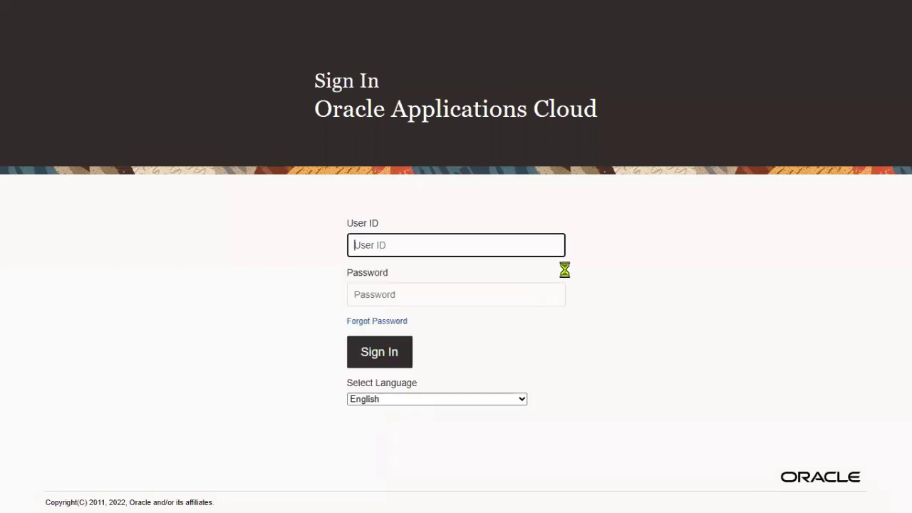
Sign back in using a saved student account's credentials
left_click(439, 245)
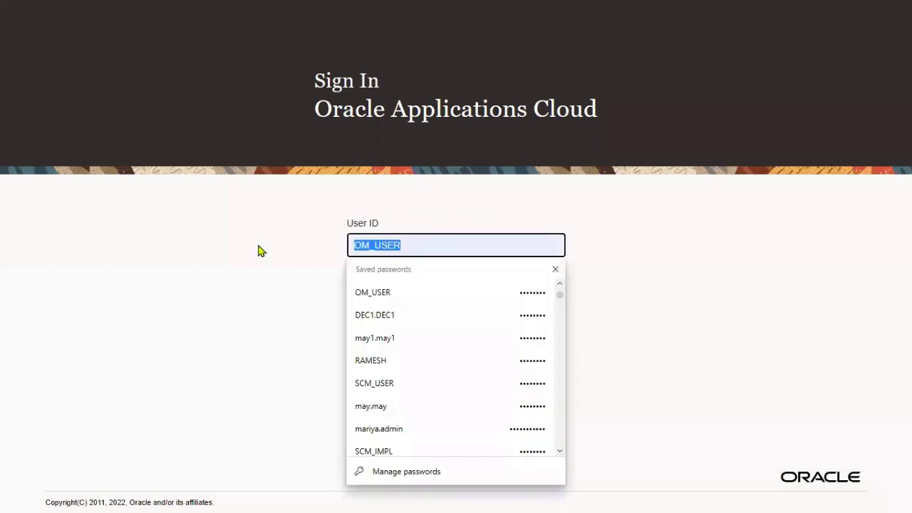
type("pr")
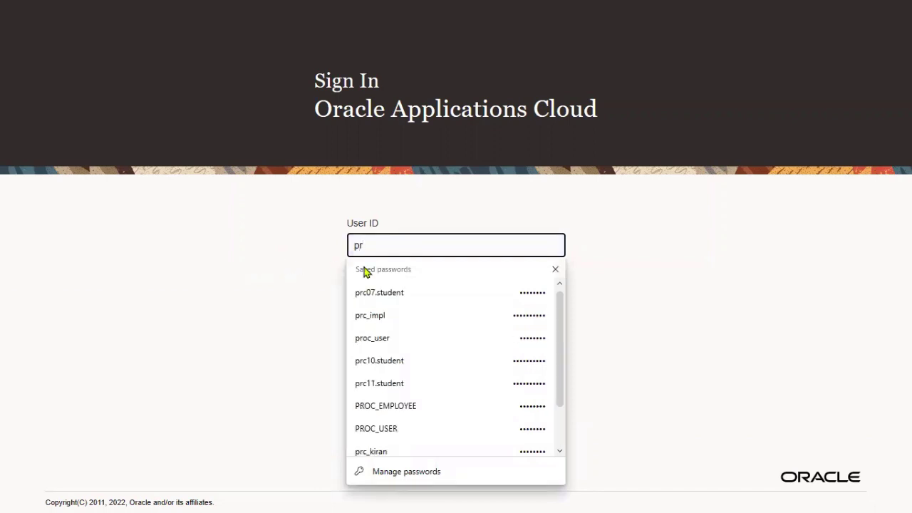
left_click(479, 290)
left_click(390, 356)
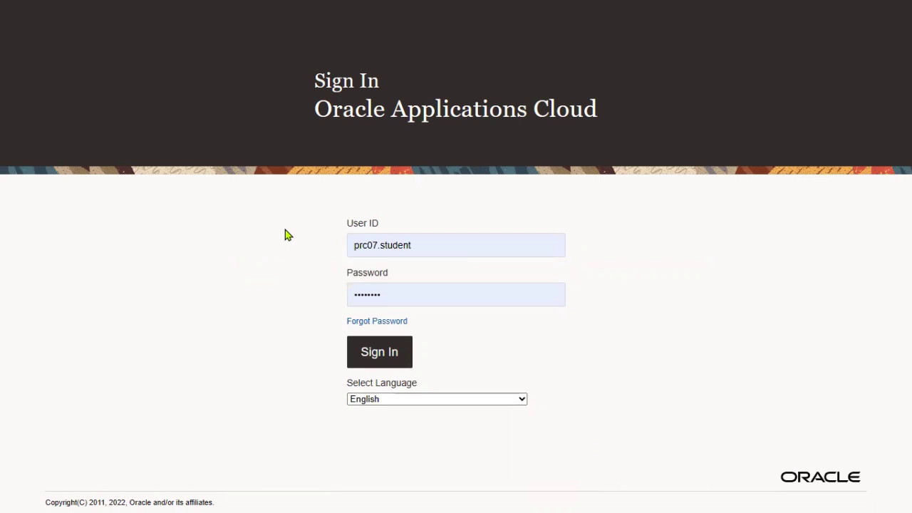
key("Return")
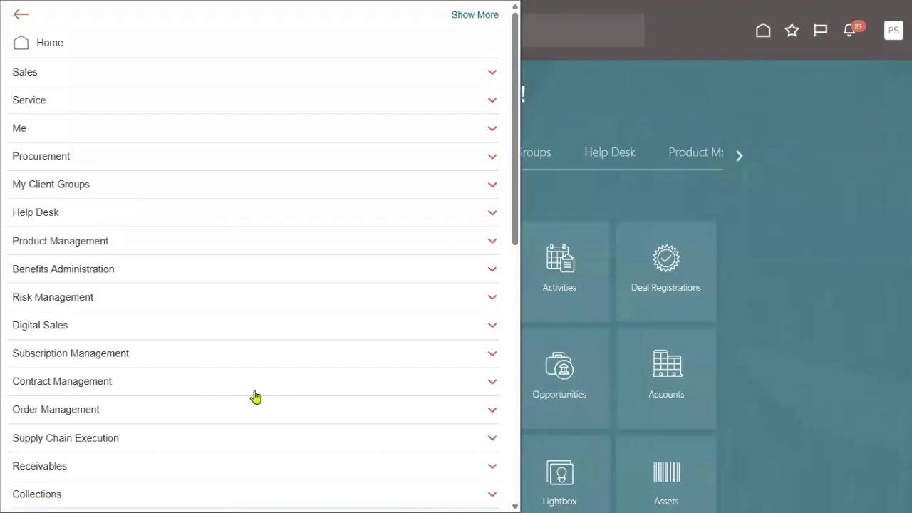
Open the Security Console's Users page from the Navigator's Tools
scroll(249, 396, "down", 5)
scroll(245, 394, "down", 3)
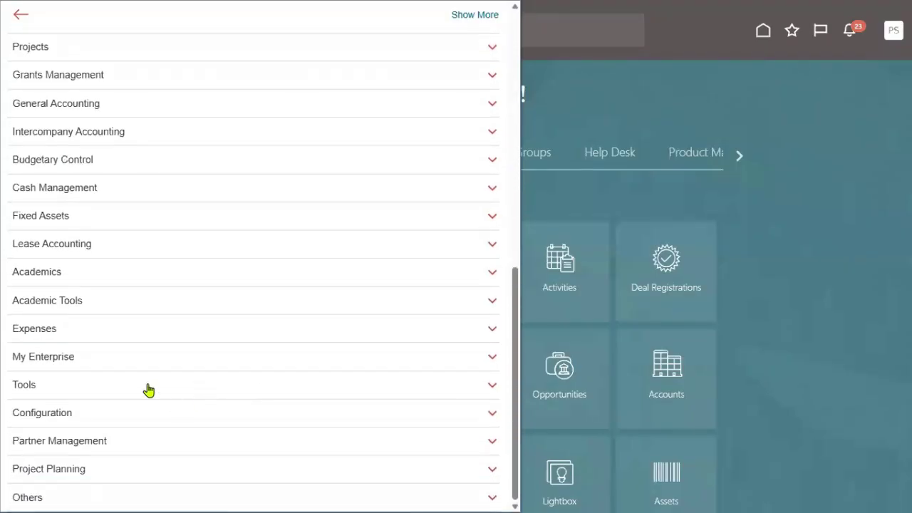
left_click(147, 389)
left_click(230, 308)
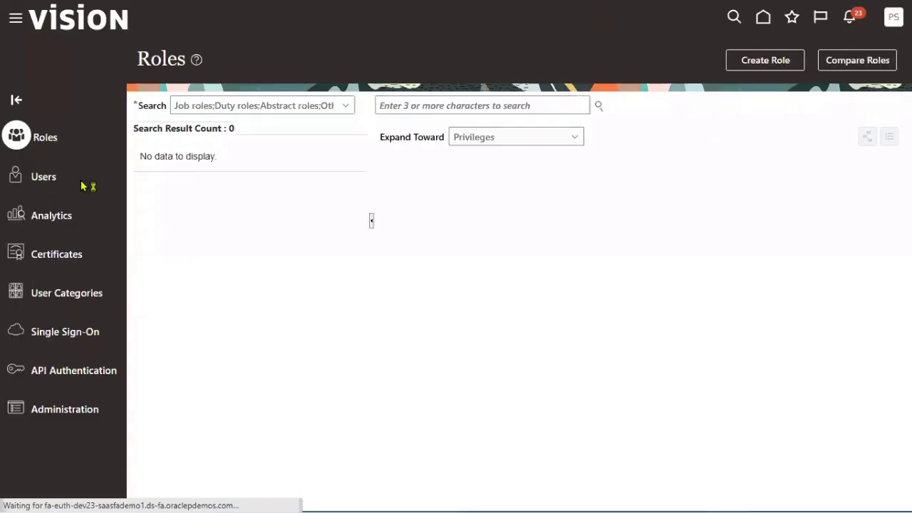
left_click(82, 186)
Search for user OM_USER and open its account details
left_click(555, 104)
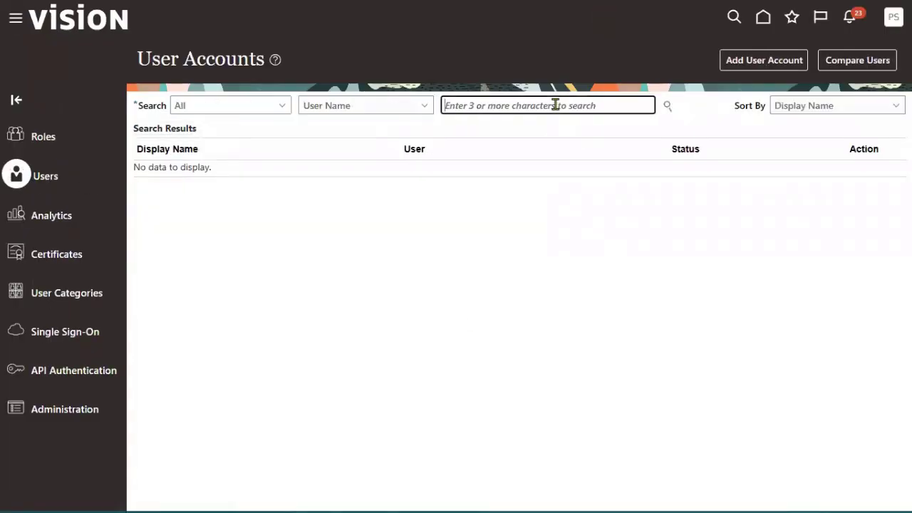
type("OM")
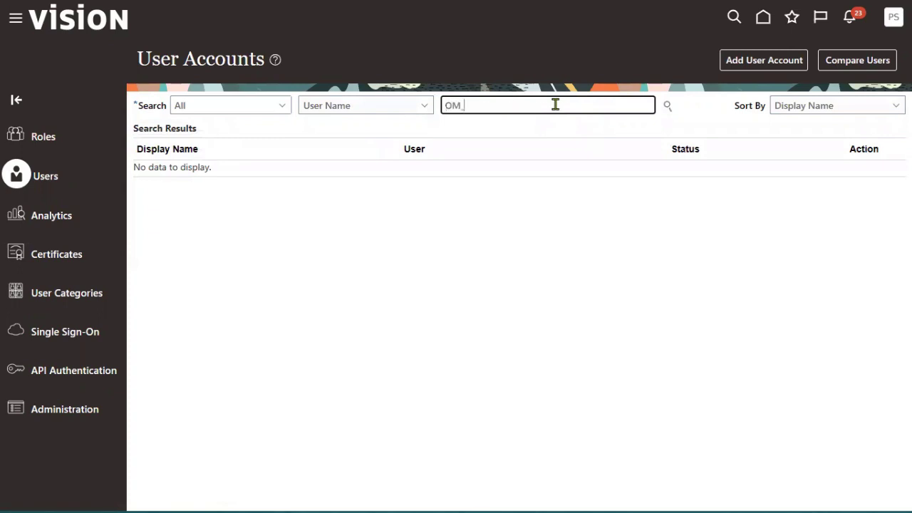
type("_USER")
key("Return")
left_click(487, 187)
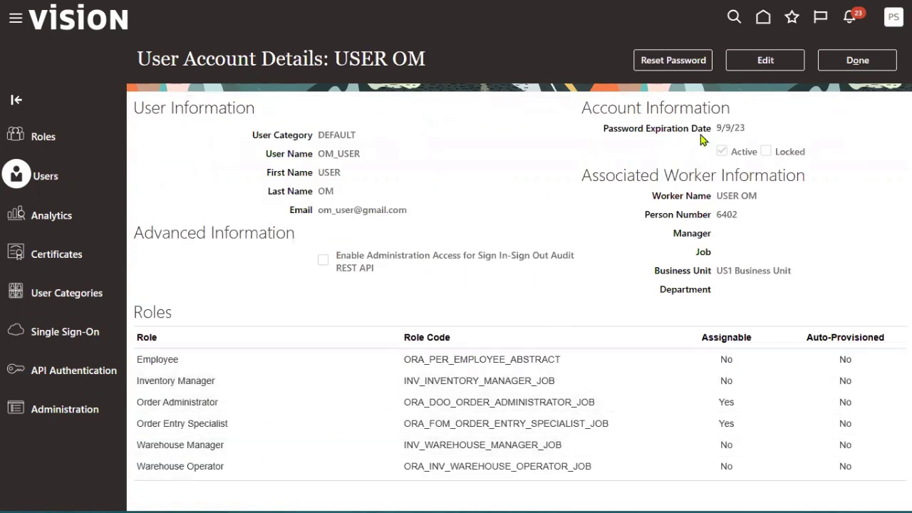
Edit the user account and add the Accounts Receivable Manager role
left_click(765, 61)
left_click(645, 408)
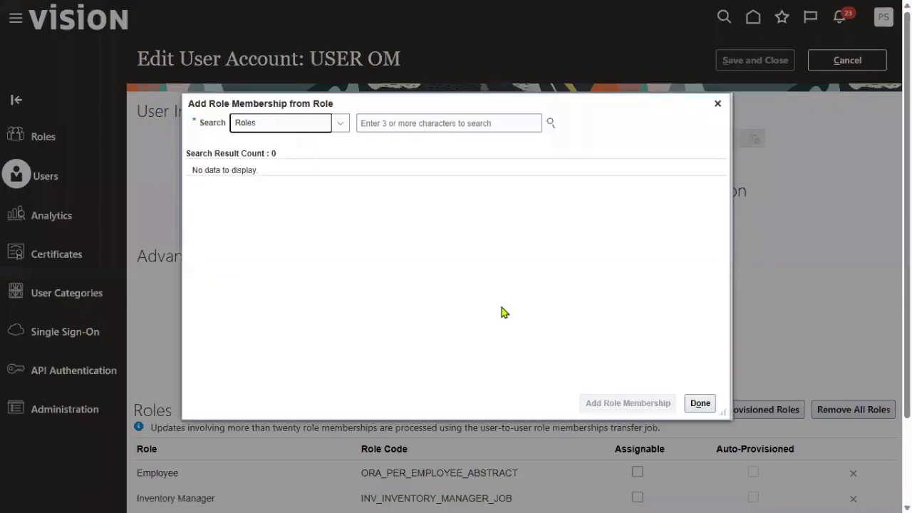
left_click(420, 121)
type("Acc")
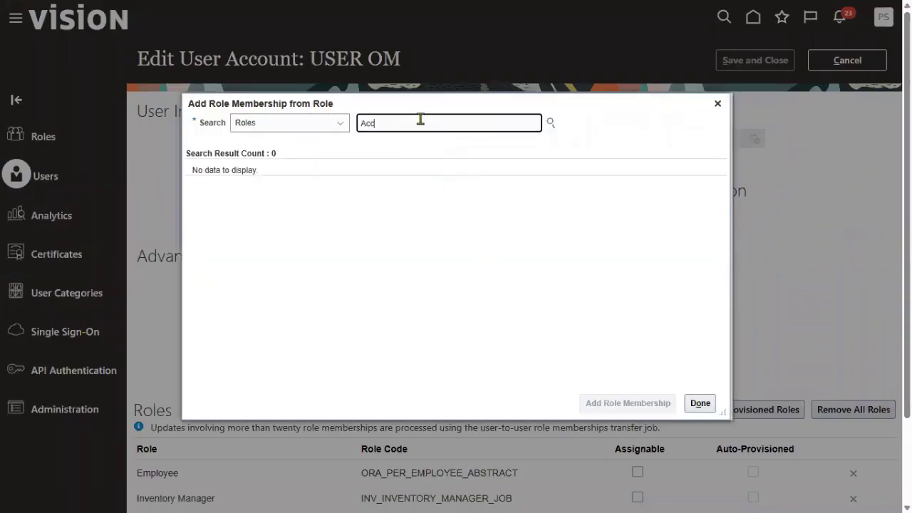
type("ounts re")
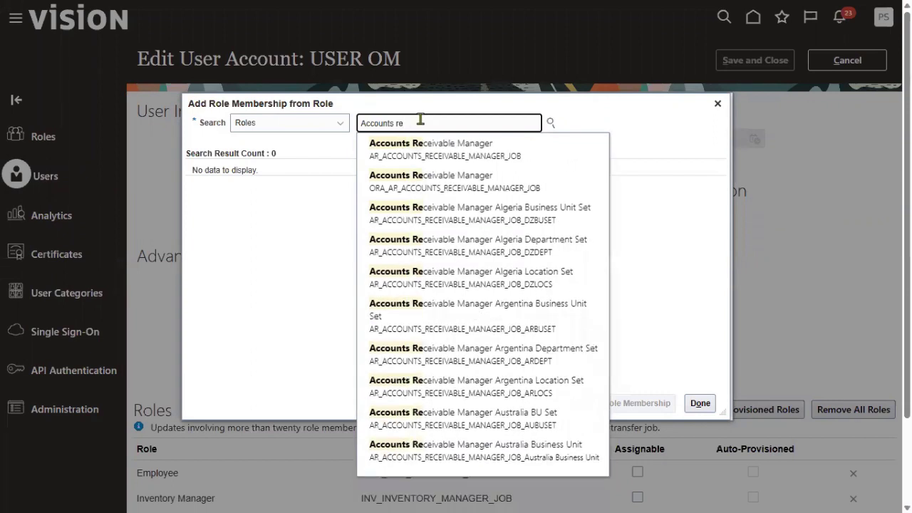
left_click(391, 180)
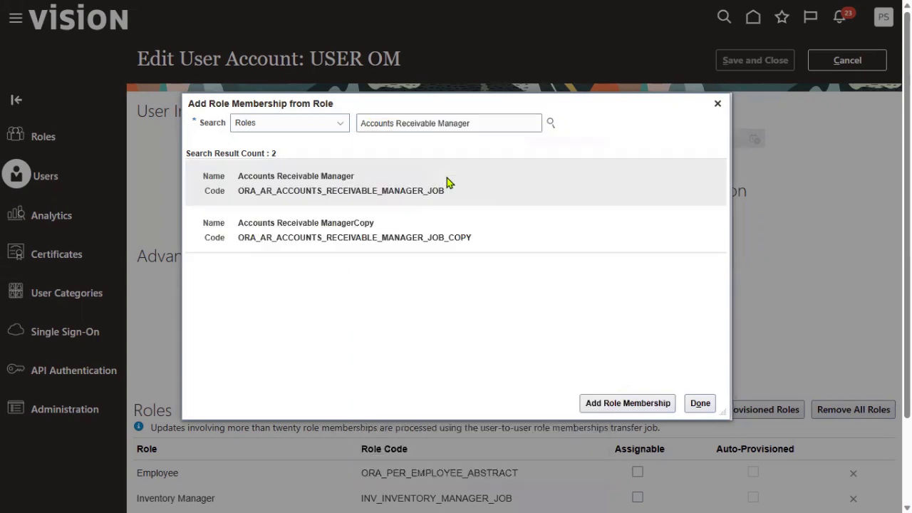
left_click(432, 191)
left_click(611, 402)
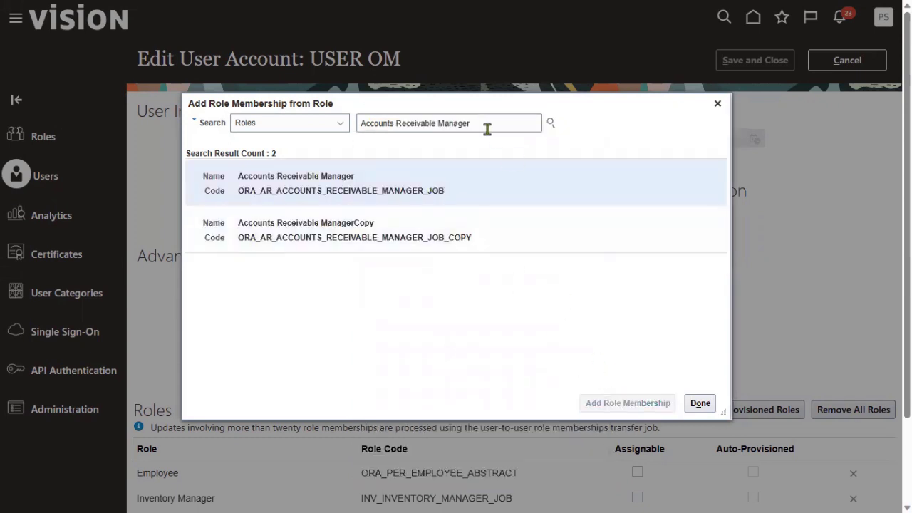
Add the Accounts Receivable Specialist role, then save and close the account
left_click_drag(438, 123, 509, 125)
type("s")
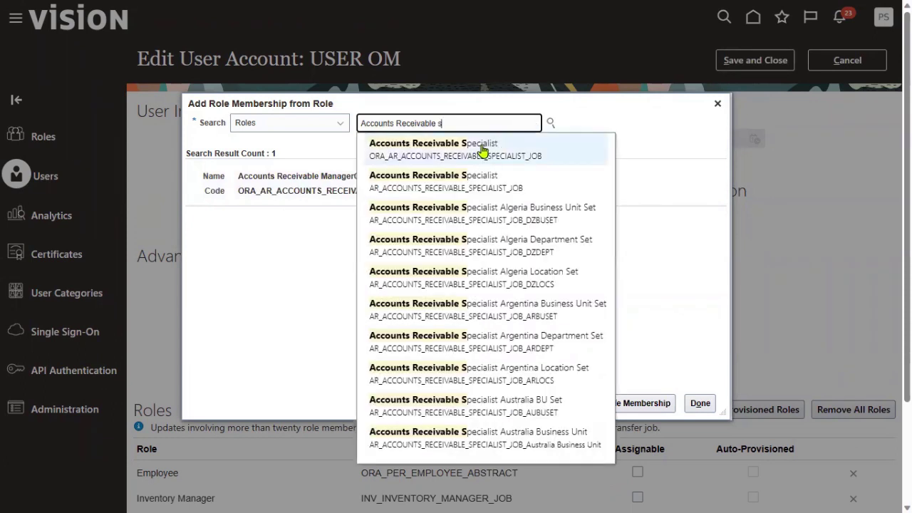
left_click(481, 149)
left_click(468, 179)
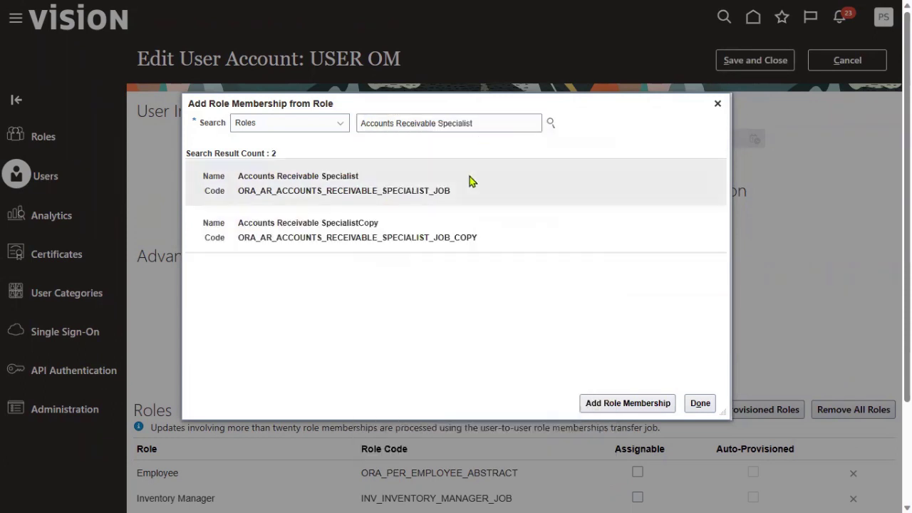
left_click(625, 401)
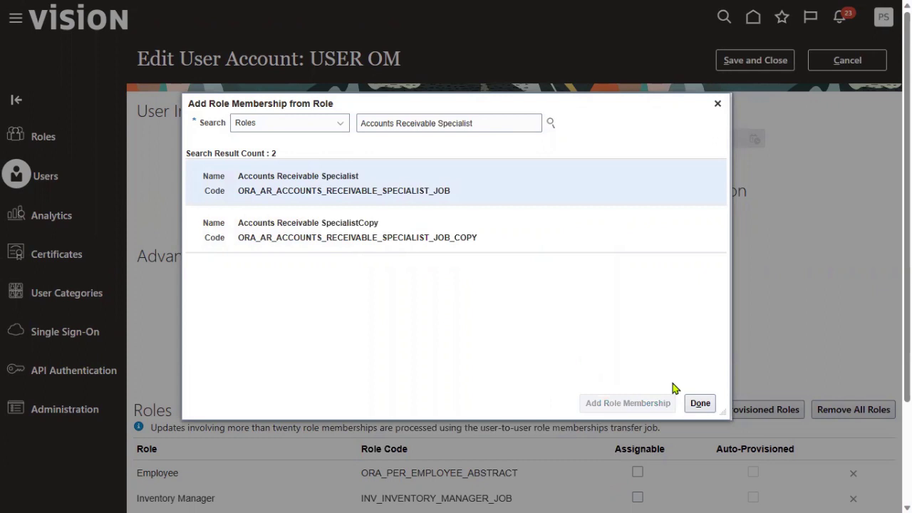
left_click(700, 403)
left_click(769, 61)
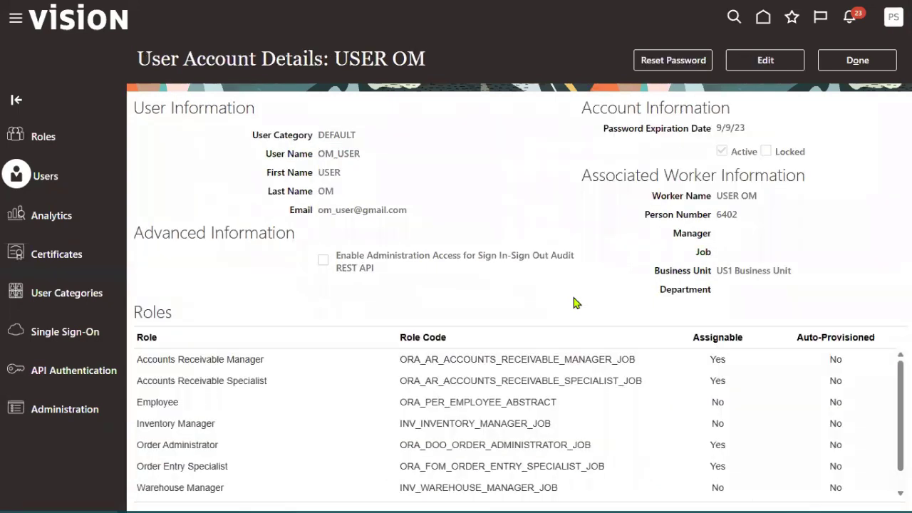
left_click(859, 62)
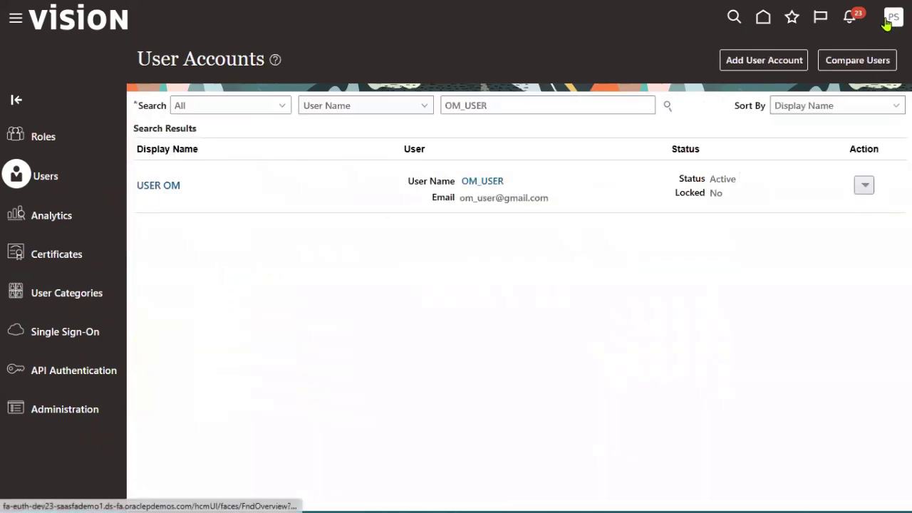
Go to Setup and Maintenance and switch the offering to Financials
left_click(891, 18)
left_click(688, 220)
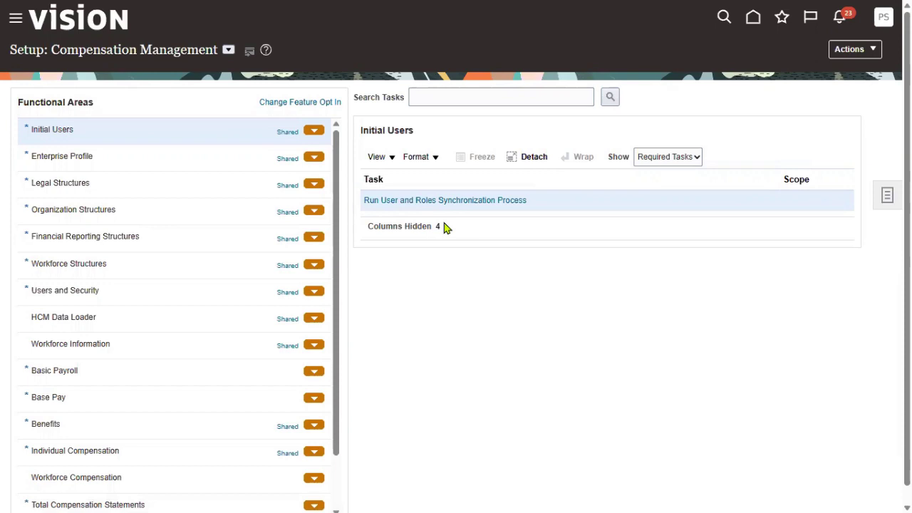
left_click(228, 50)
left_click(382, 117)
Search setup tasks for 'data' and open Manage Data Access for Users
left_click(464, 96)
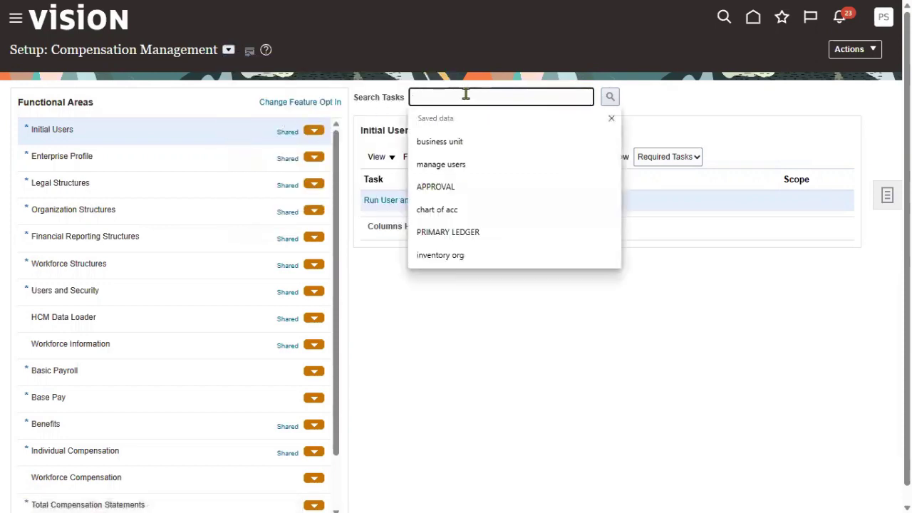
type("data")
left_click(456, 154)
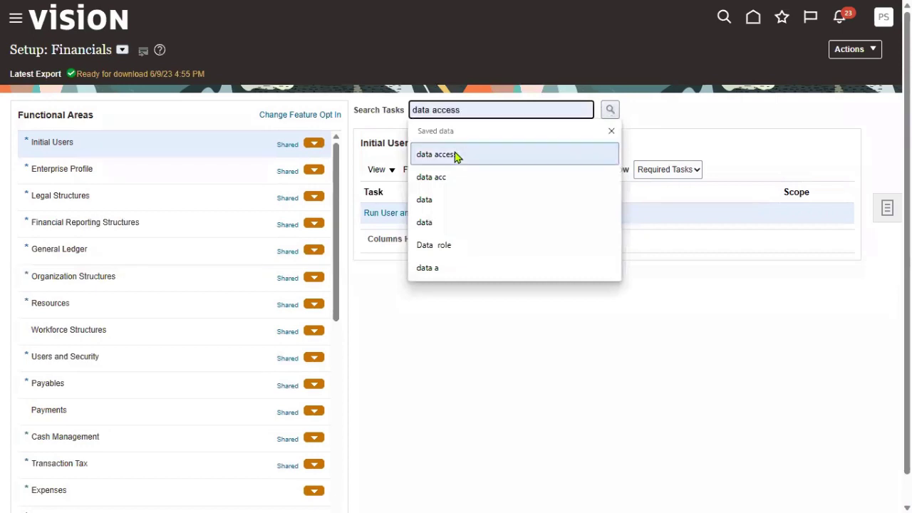
left_click(604, 112)
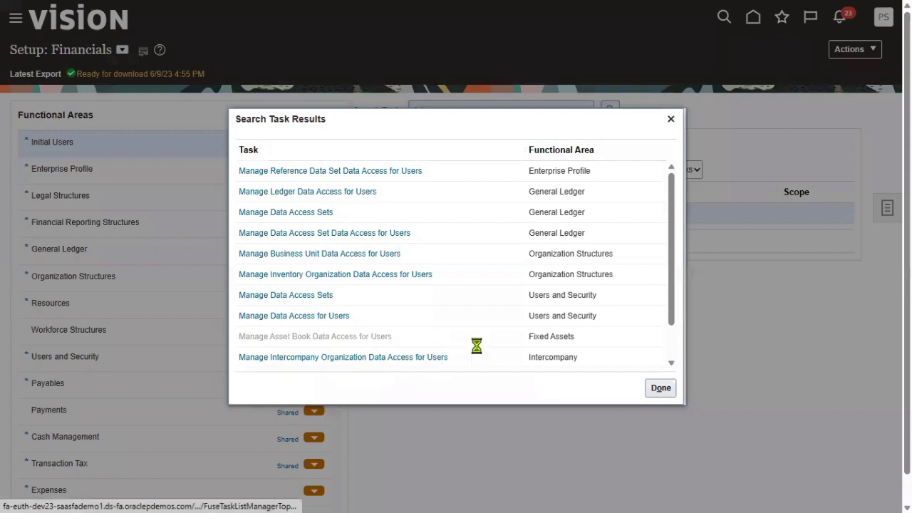
left_click(340, 315)
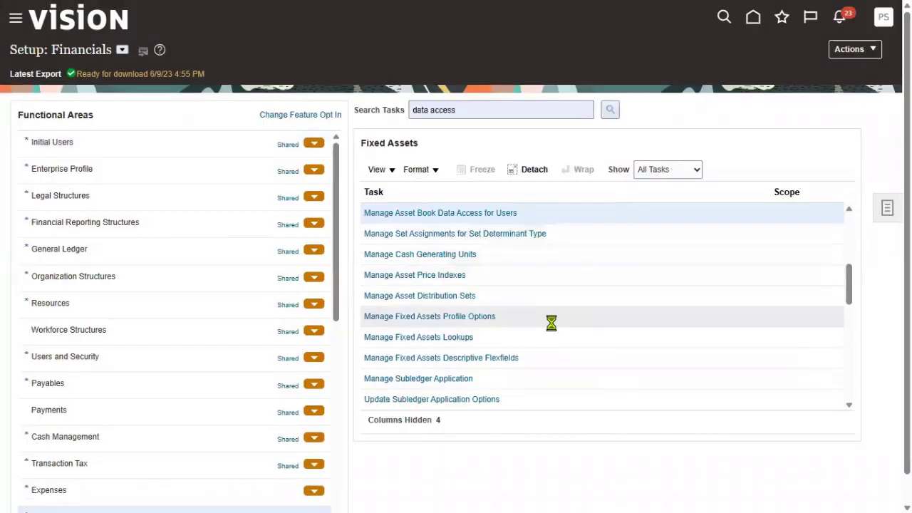
left_click(448, 378)
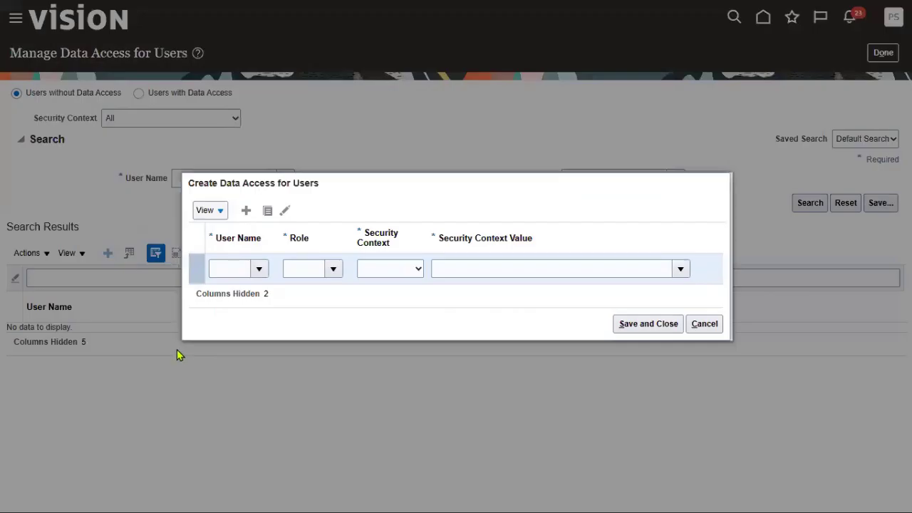
Create a data access row for OM_USER with Business unit context US1 Business Unit
left_click(239, 263)
type("OM")
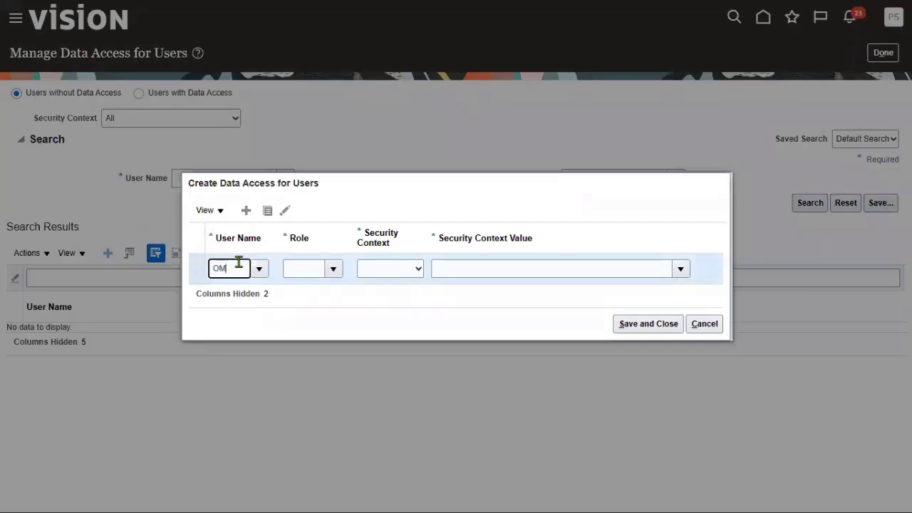
type("_USER")
key("Tab")
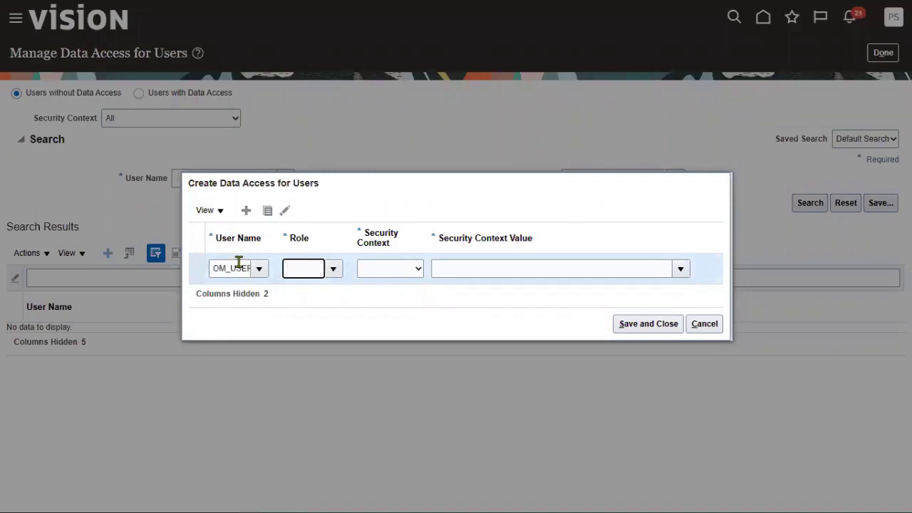
left_click(333, 269)
key("Escape")
key("Tab")
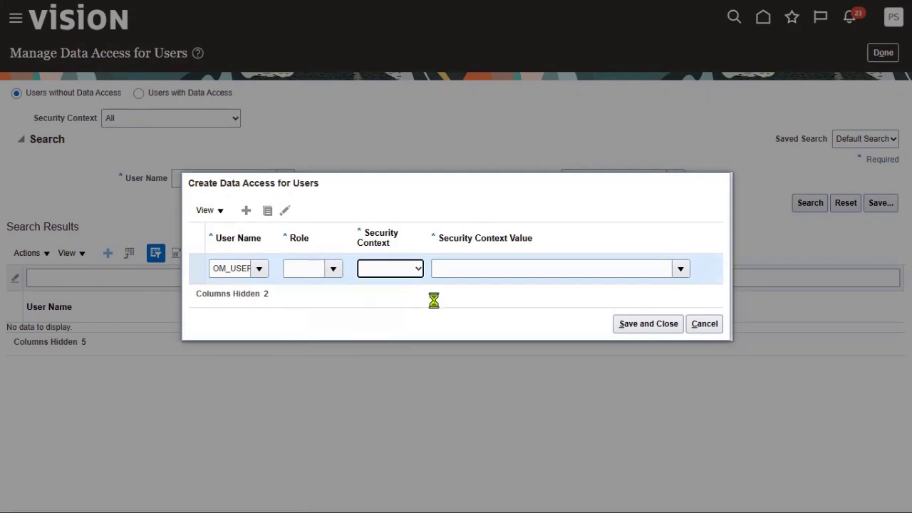
key("Down")
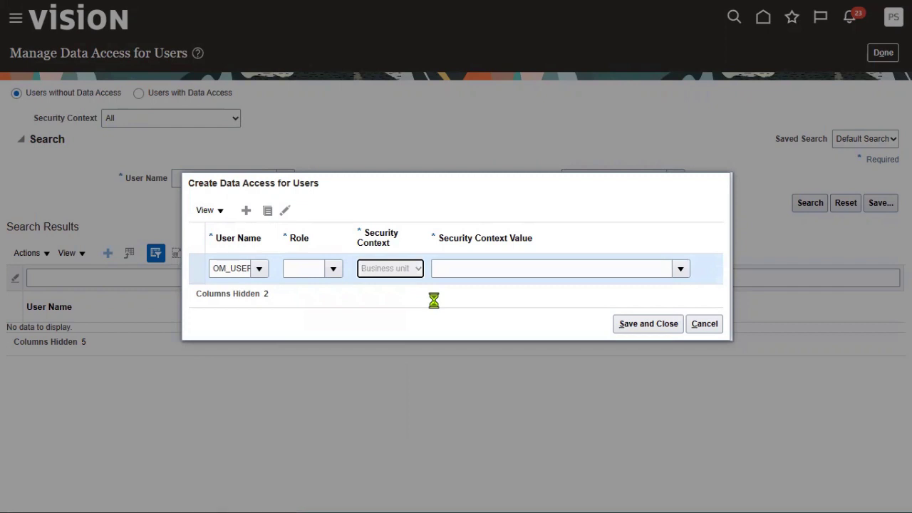
key("Tab")
type("U")
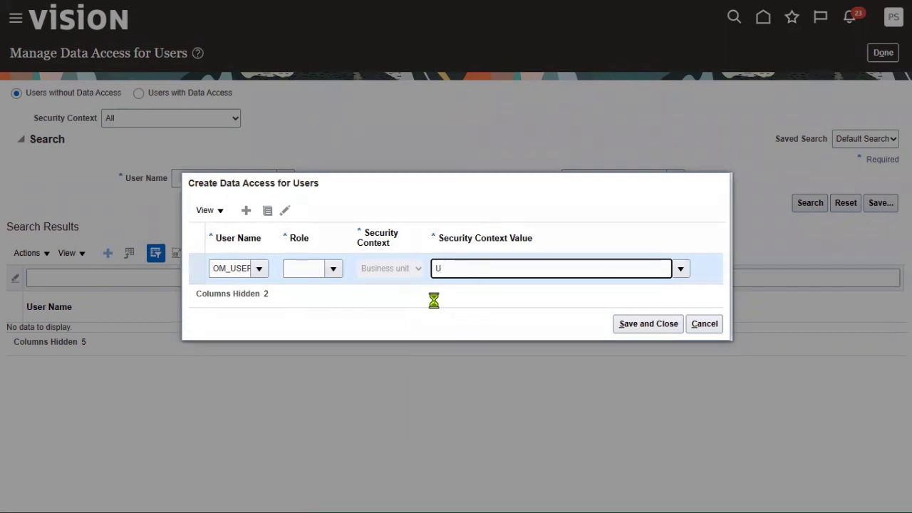
type("S1")
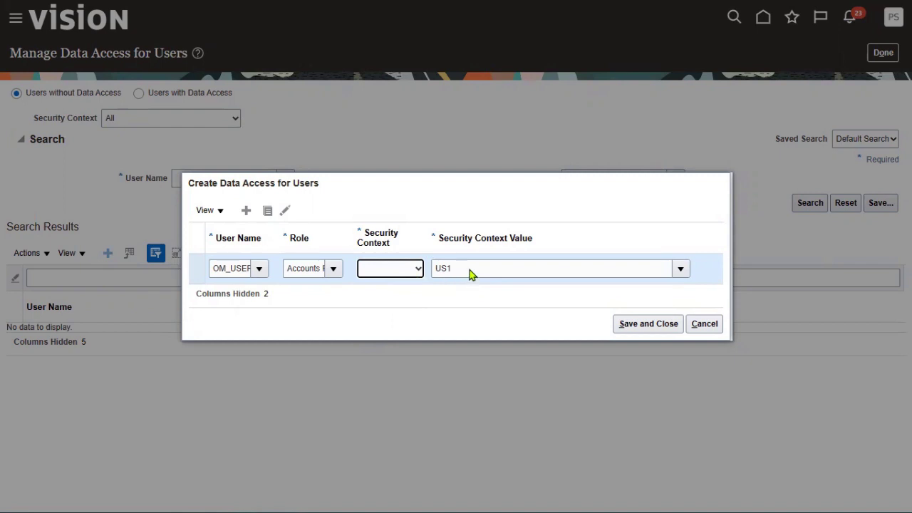
left_click(453, 291)
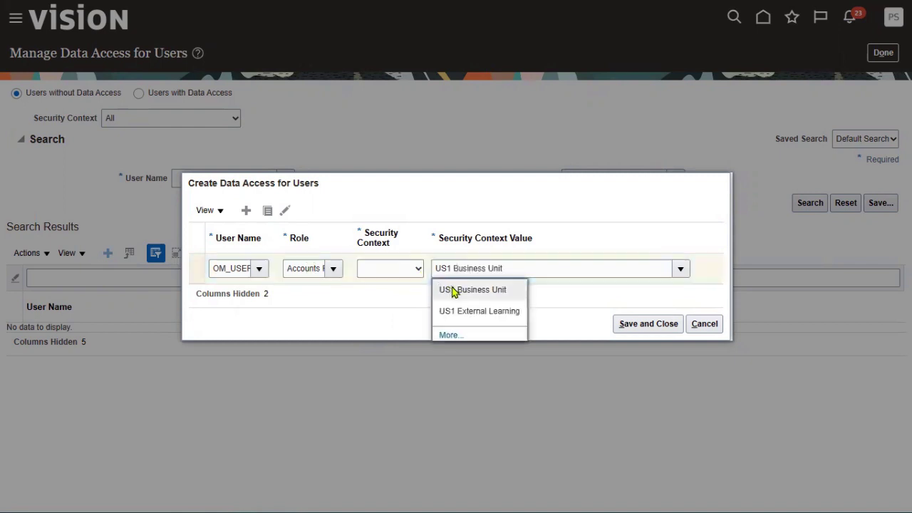
left_click(407, 270)
left_click(397, 295)
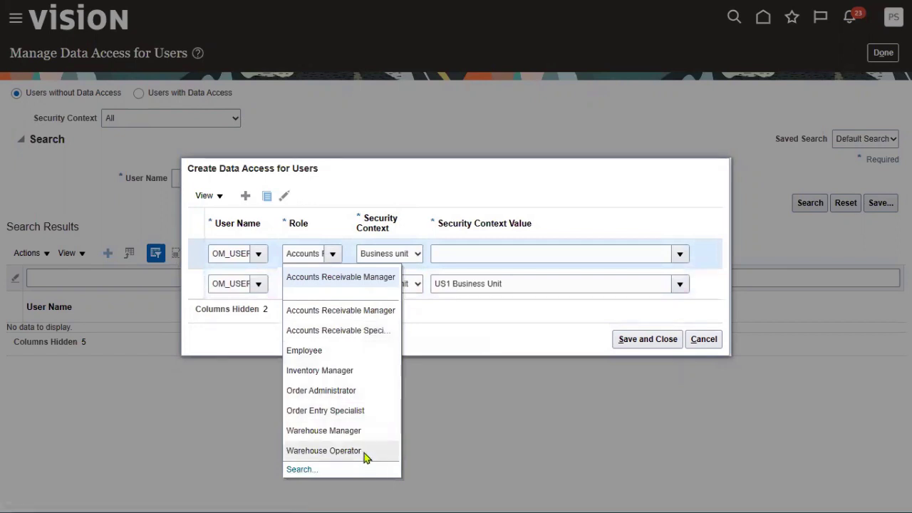
Add a second Accounts Receivable role row for US1 Business Unit, then save and close
left_click(367, 330)
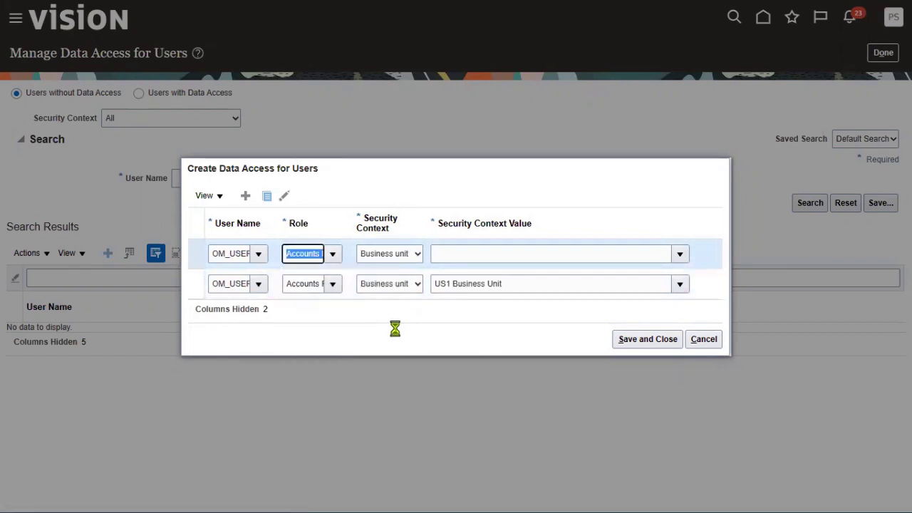
left_click(461, 249)
type("US1")
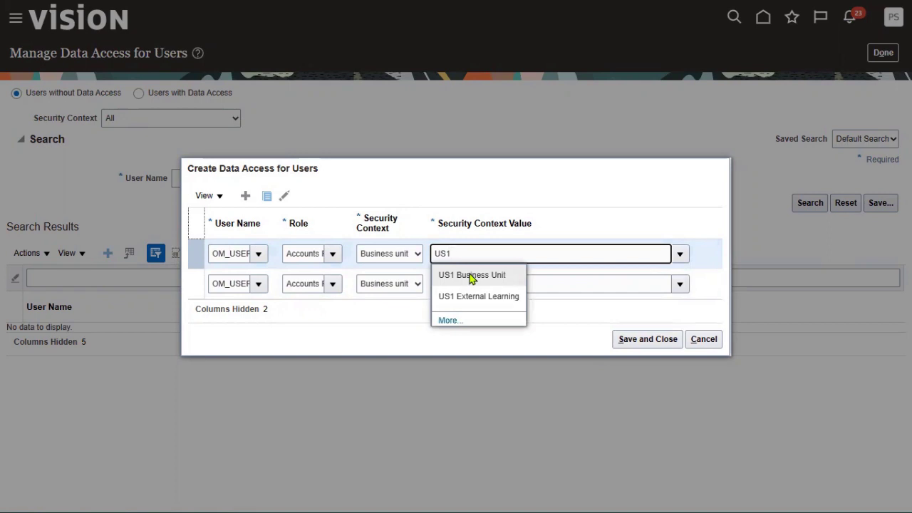
left_click(470, 276)
left_click(636, 341)
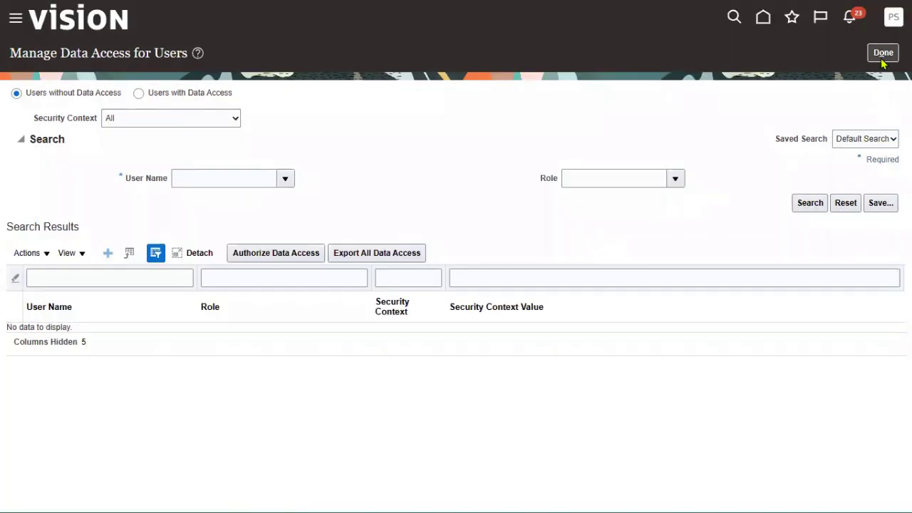
left_click(881, 59)
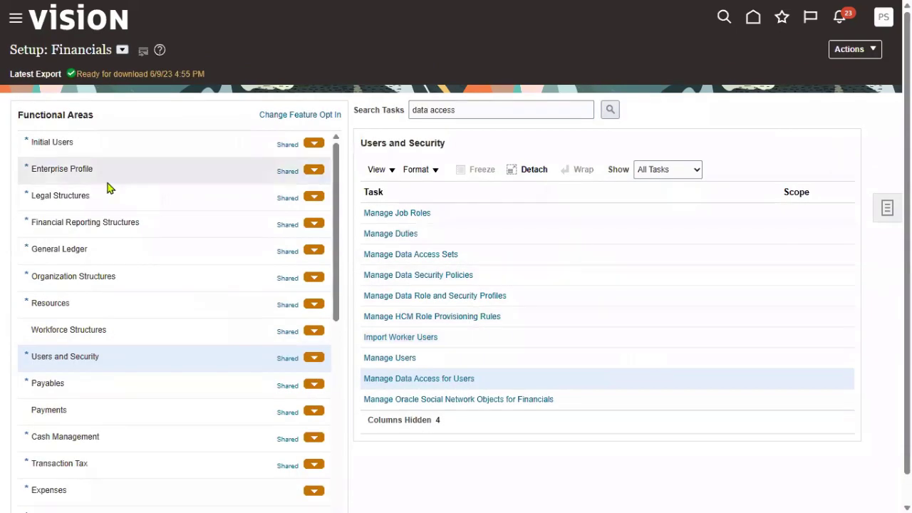
Submit the Run User and Roles Synchronization Process from the Initial Users tasks
left_click(166, 148)
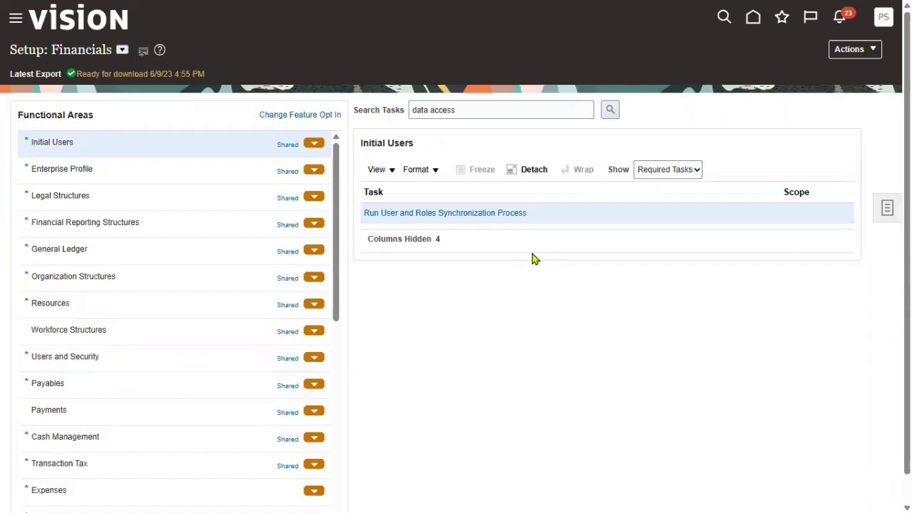
left_click(472, 212)
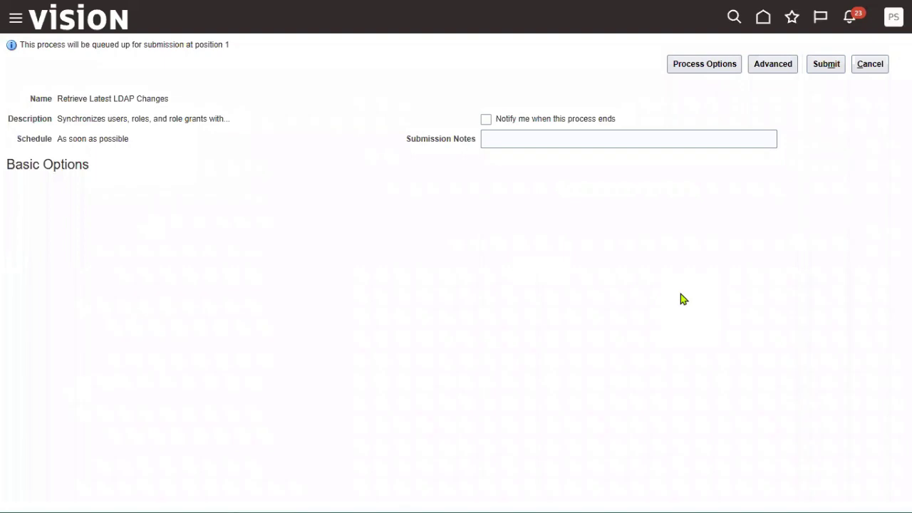
left_click(825, 64)
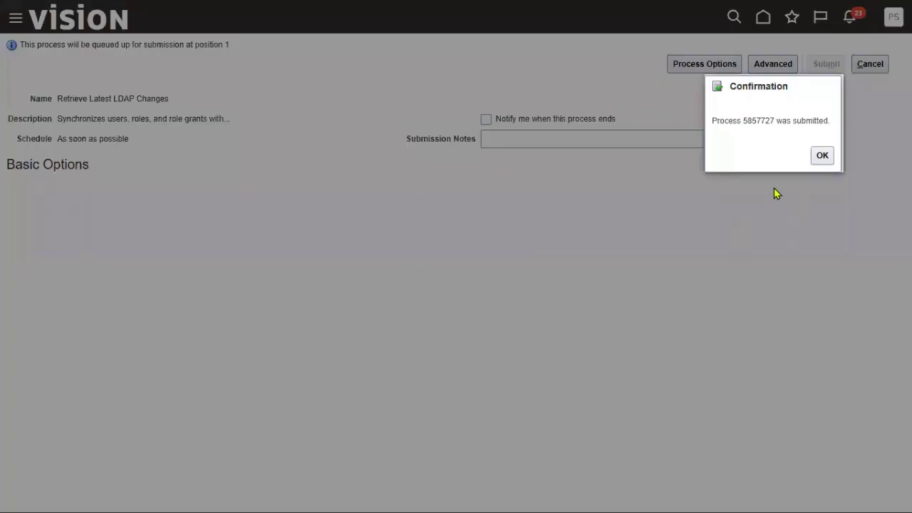
left_click(820, 156)
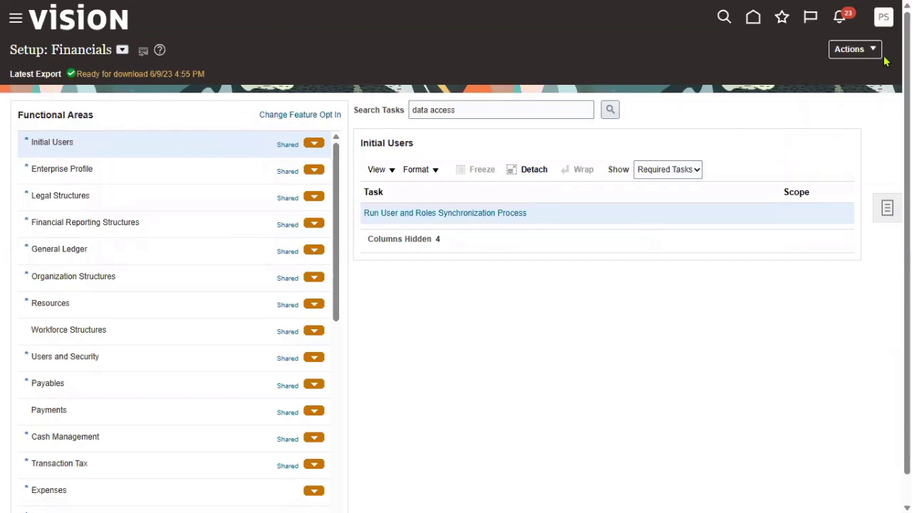
left_click(883, 17)
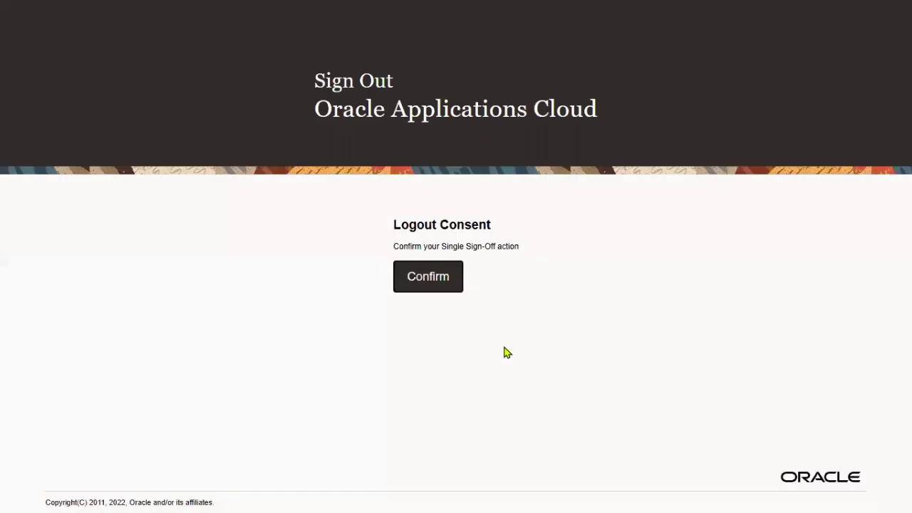
Sign out and sign back in as the order management user using saved credentials
left_click(457, 278)
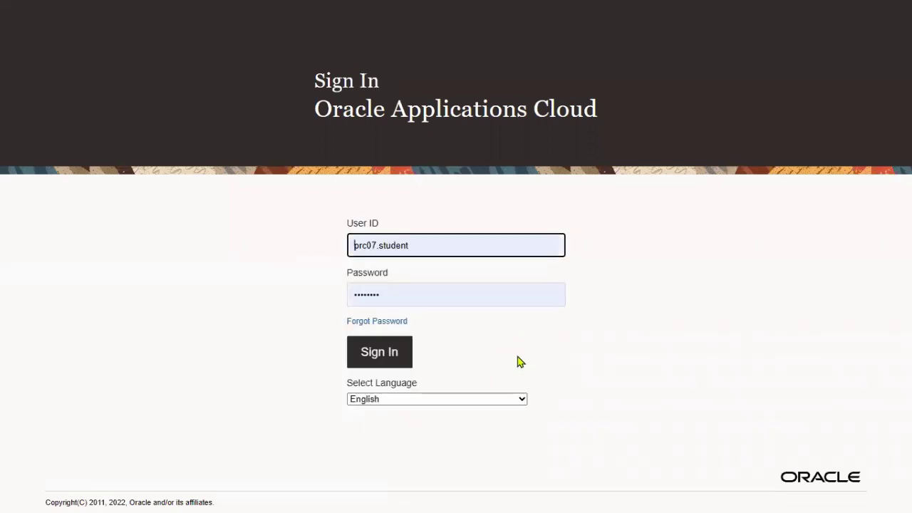
double_click(478, 252)
type("OM_USER")
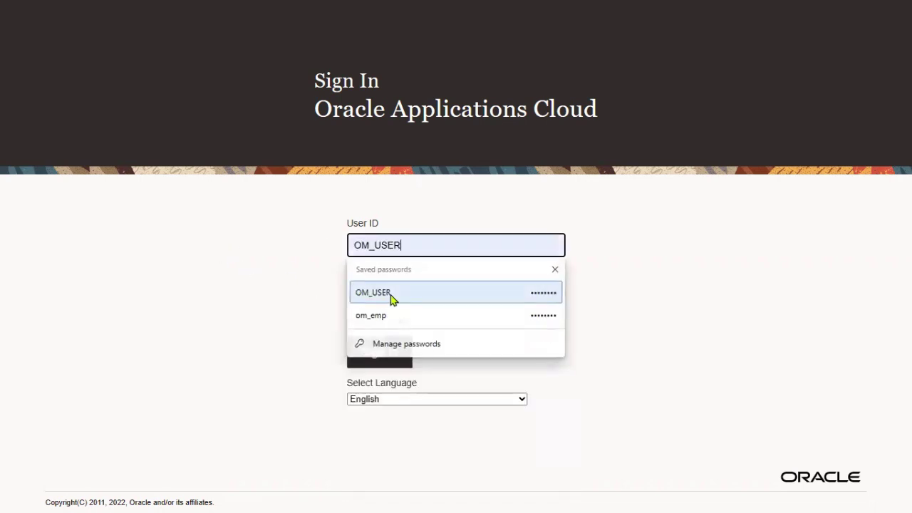
left_click(392, 299)
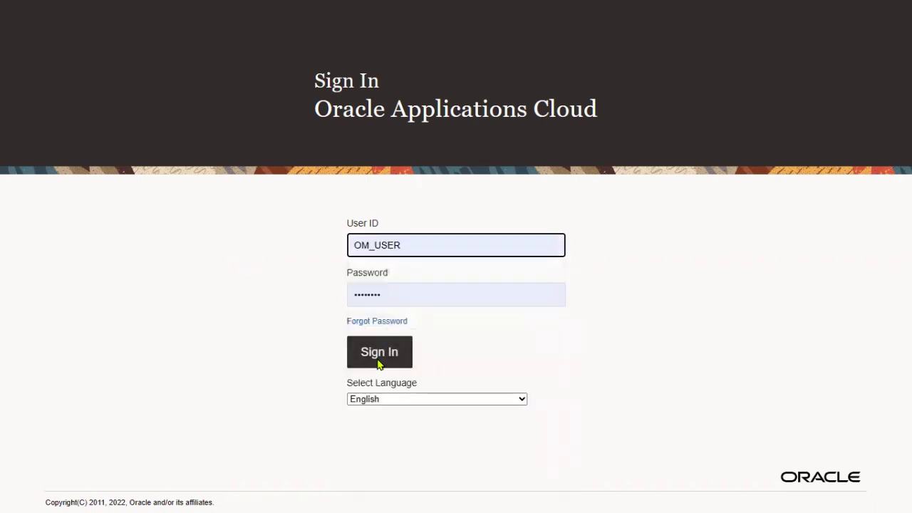
left_click(379, 360)
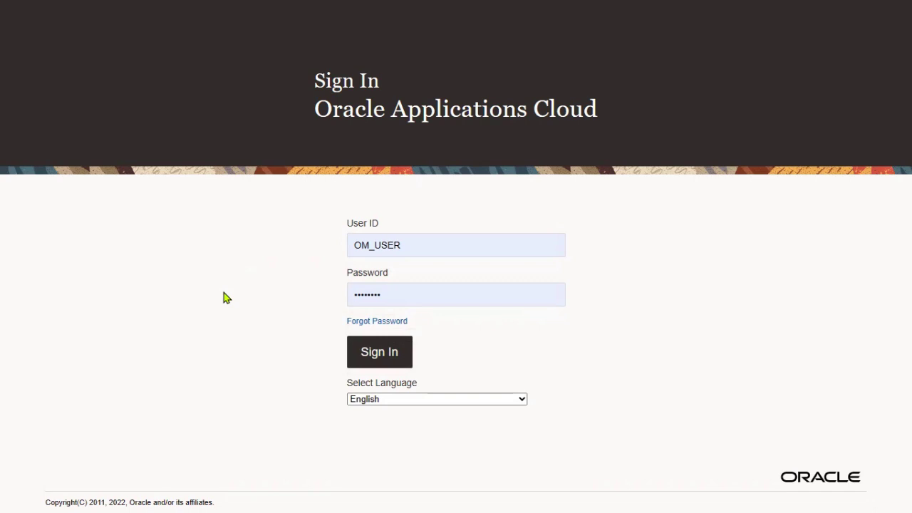
key("Return")
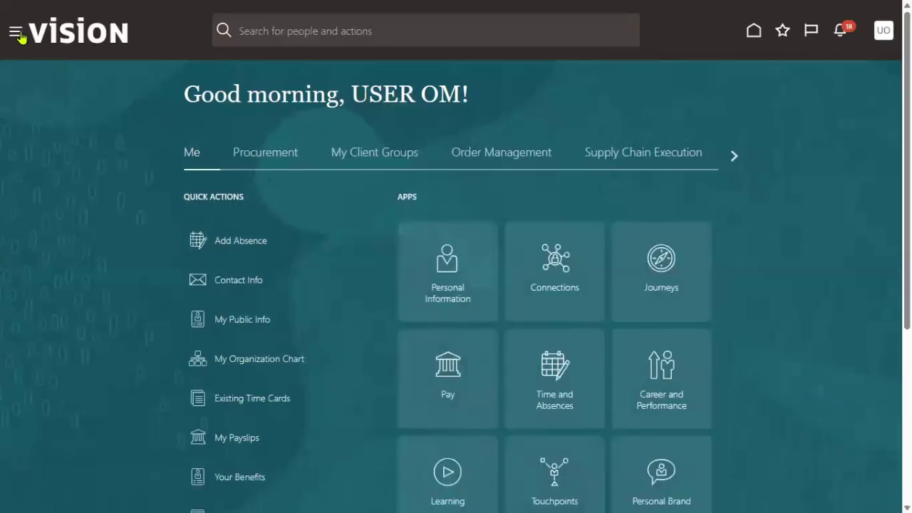
Open the Scheduled Processes work area from the Navigator's Tools
left_click(16, 33)
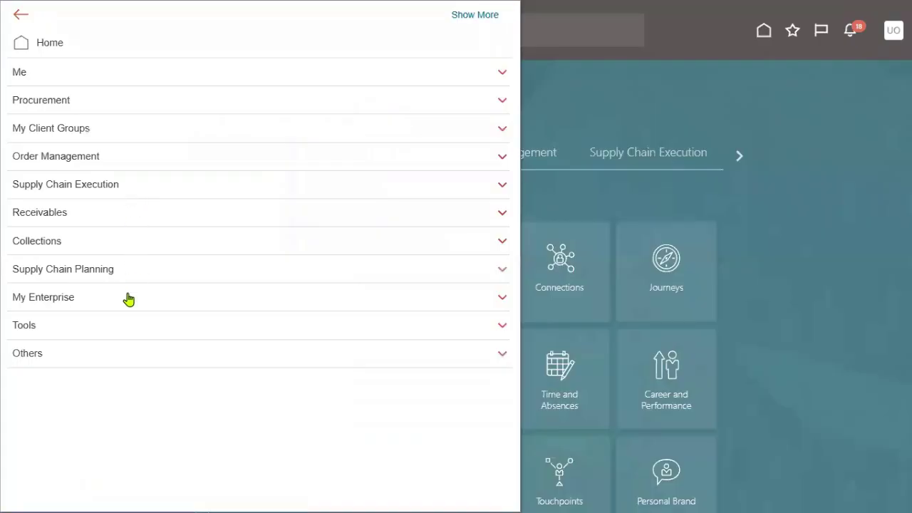
left_click(62, 328)
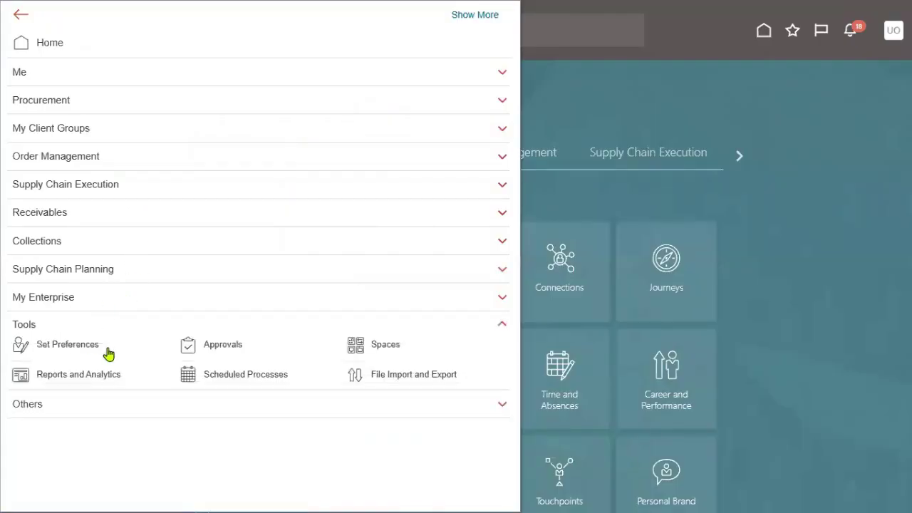
left_click(236, 382)
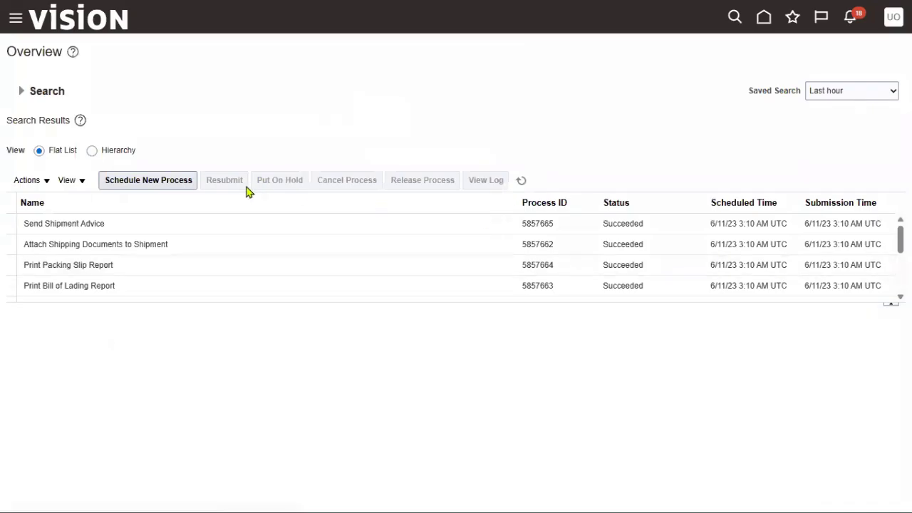
Schedule a new process with job name Import AutoInvoice and proceed to its parameters
left_click(182, 181)
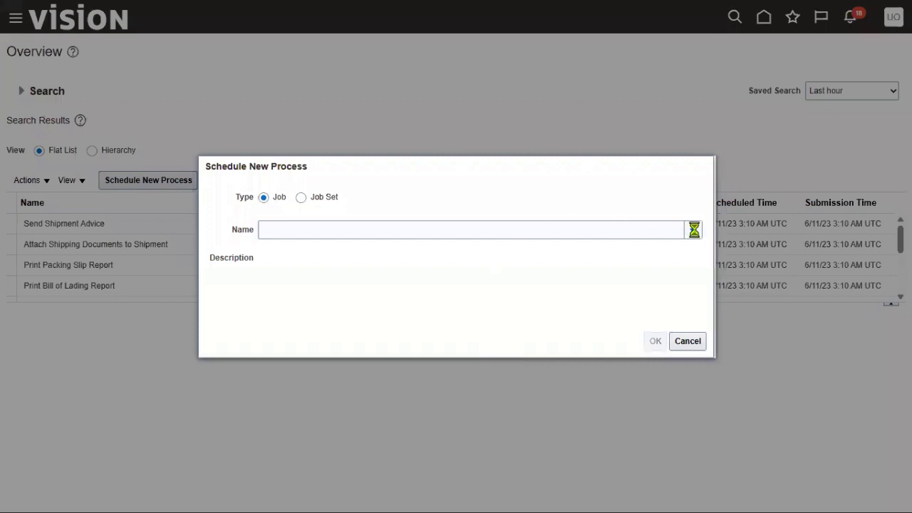
left_click(694, 230)
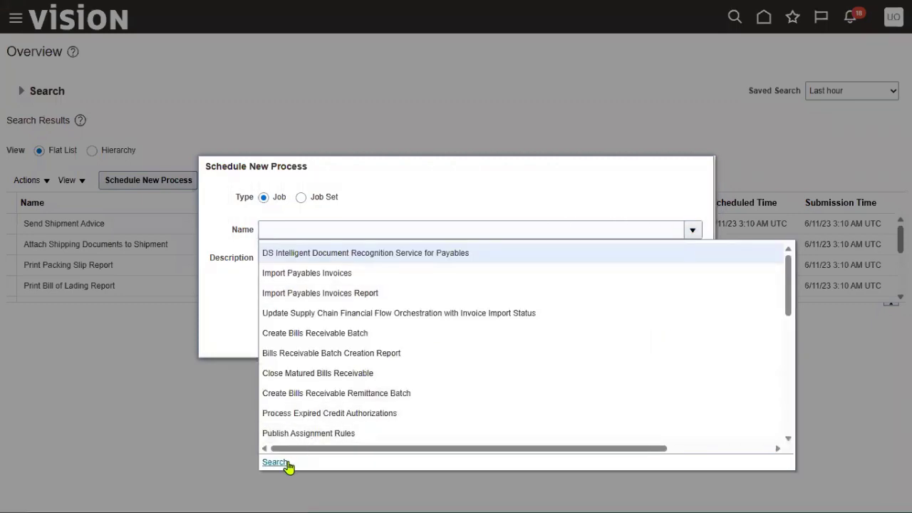
left_click(287, 463)
left_click(350, 229)
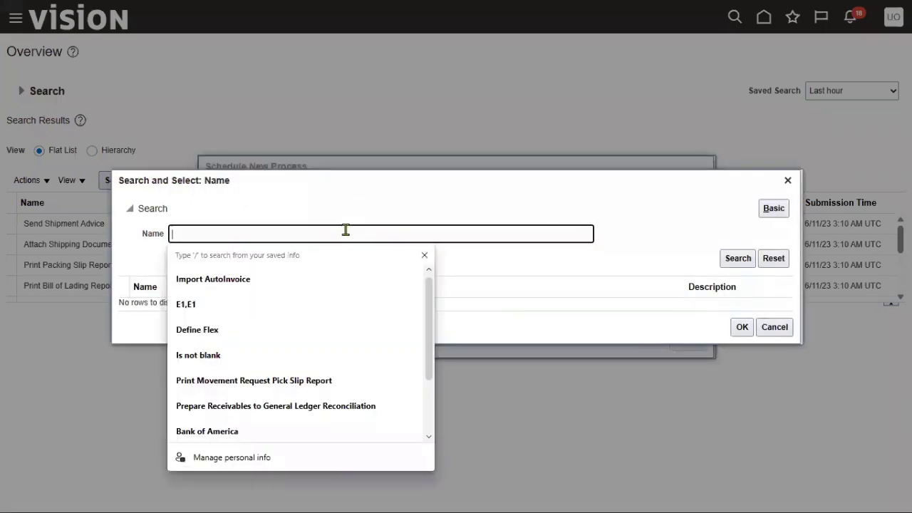
left_click(306, 277)
left_click(733, 258)
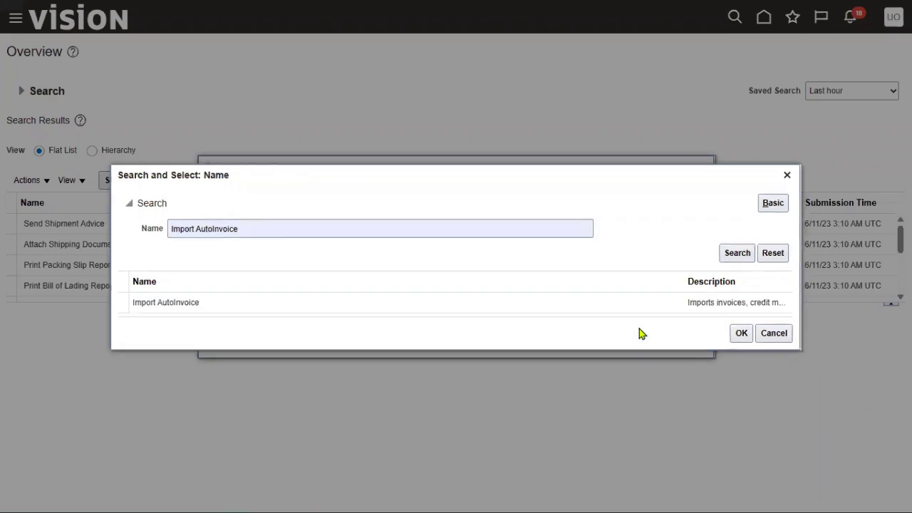
left_click(283, 304)
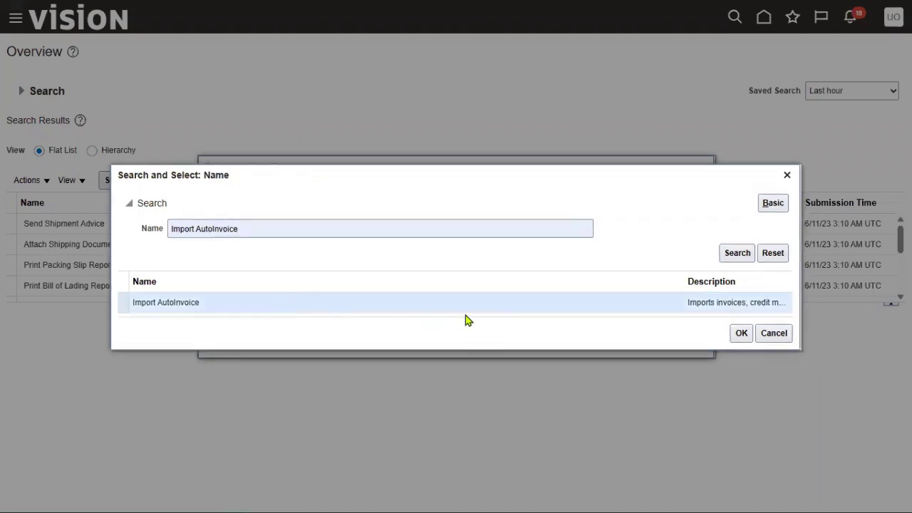
left_click(742, 333)
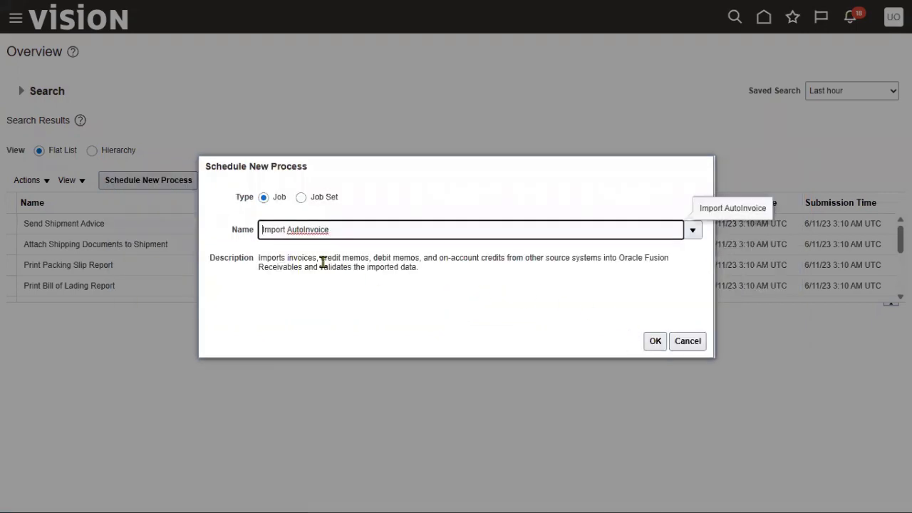
left_click(653, 342)
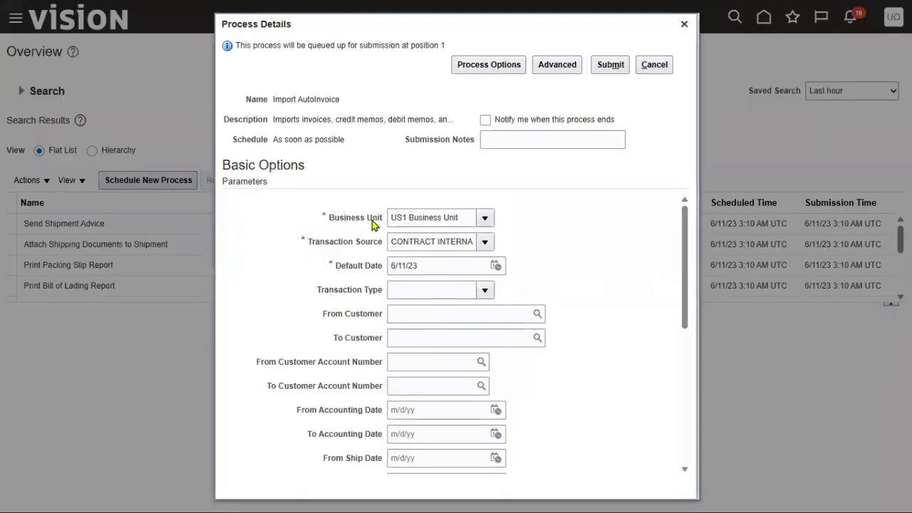
Set the Transaction Source to Distributed Order Orchestration
left_click(484, 242)
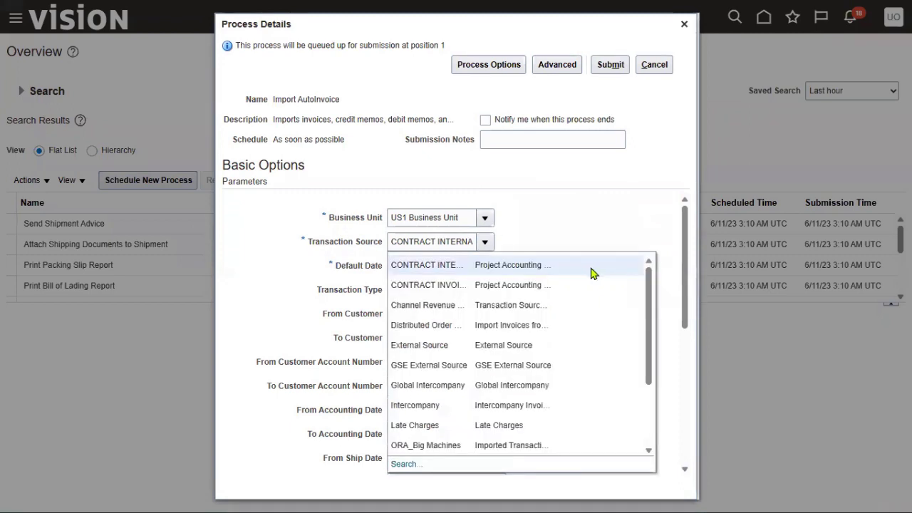
left_click(460, 325)
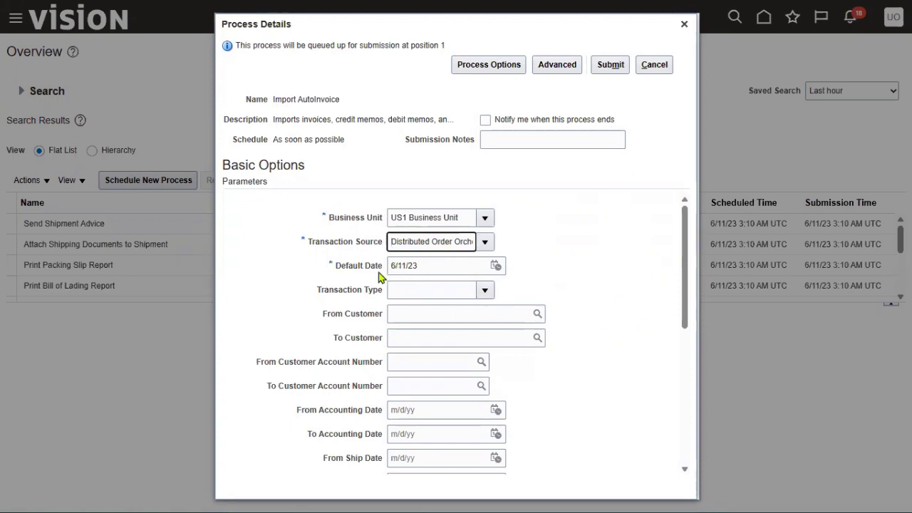
scroll(680, 320, "down", 3)
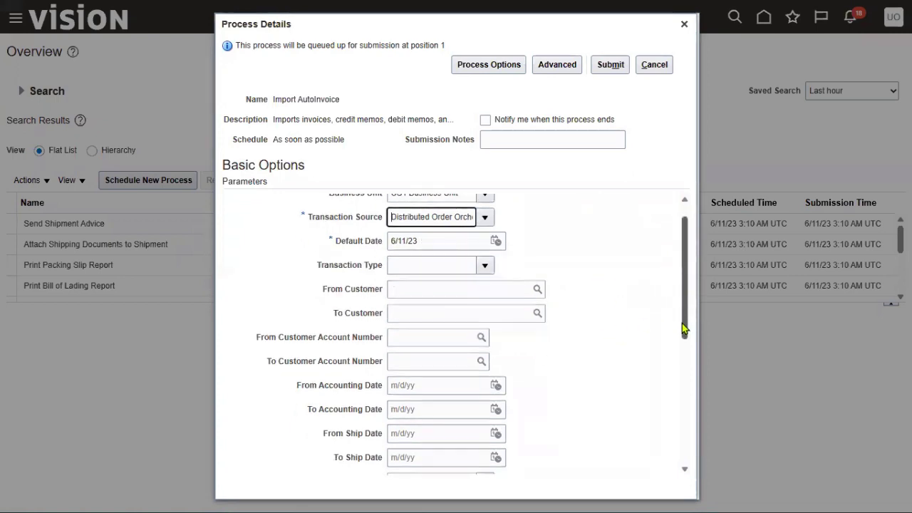
left_click_drag(684, 309, 678, 331)
scroll(459, 320, "down", 4)
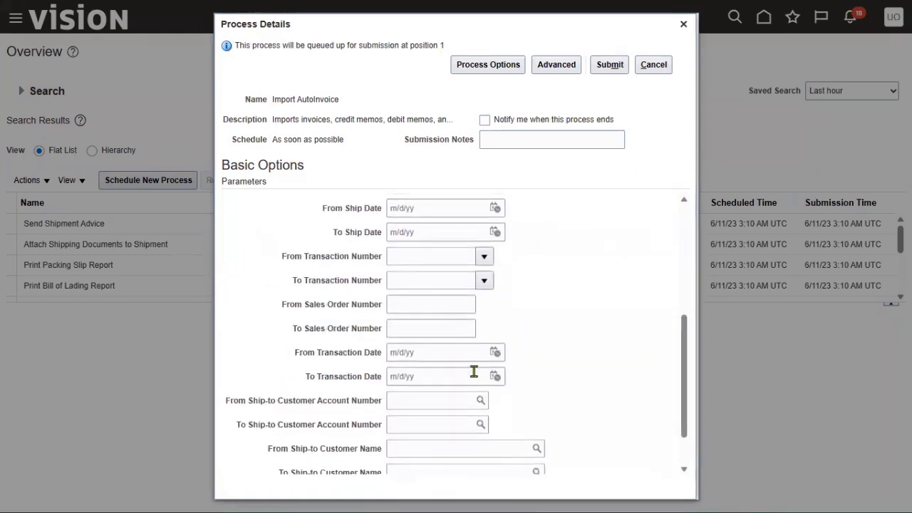
Limit the sales order range to 98413 through 98413 and submit the process
left_click(434, 308)
type("98413")
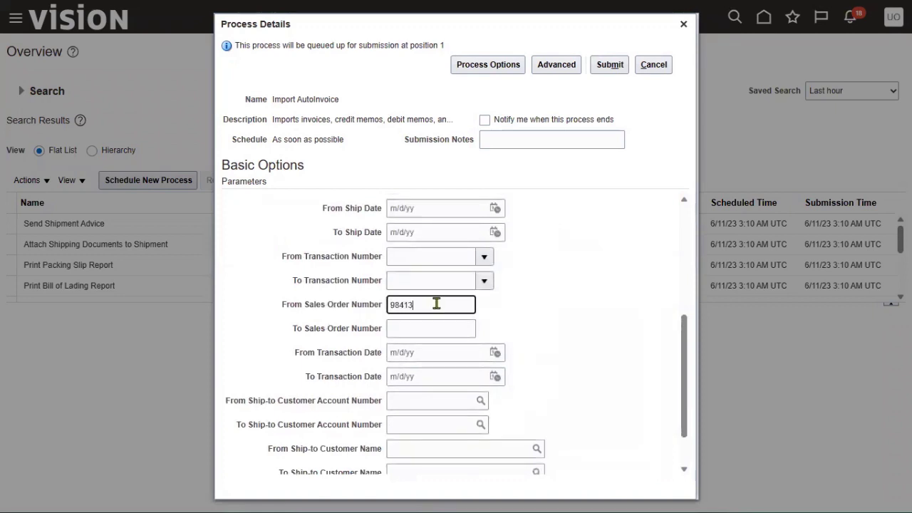
key("Tab")
type("9")
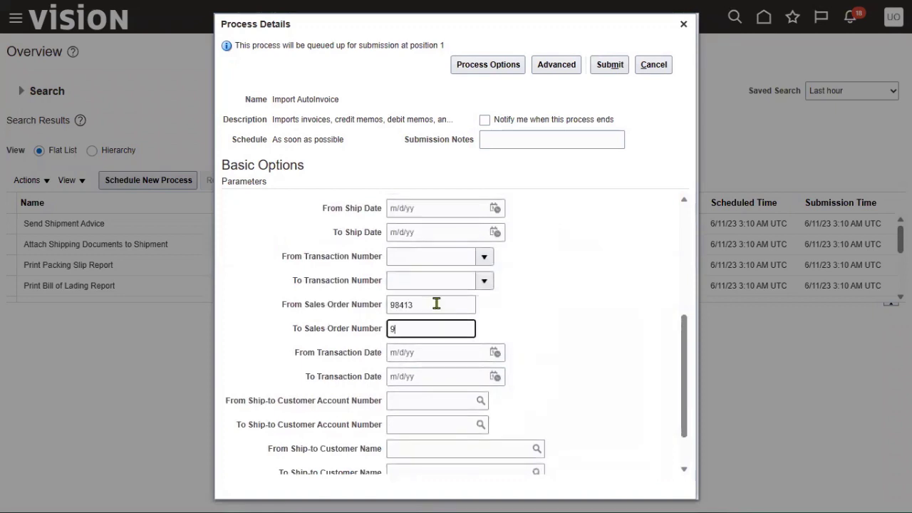
type("8413")
scroll(544, 326, "down", 2)
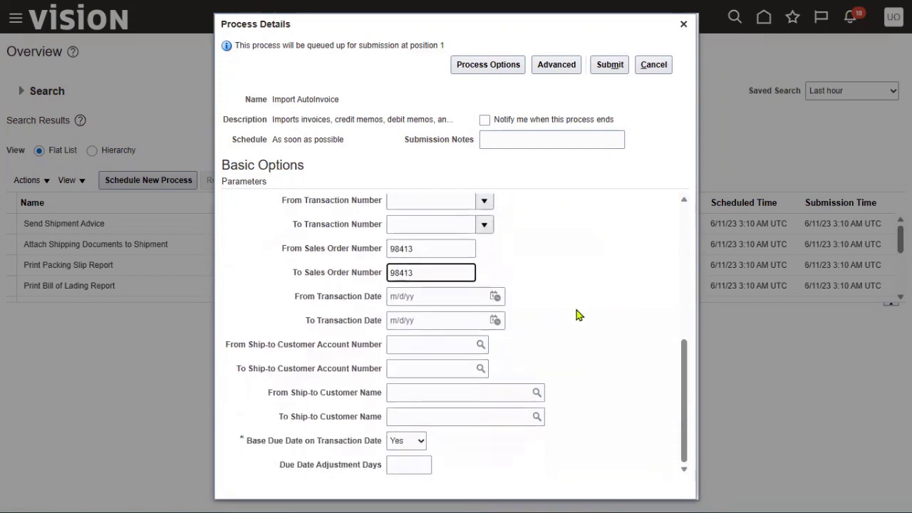
left_click(577, 314)
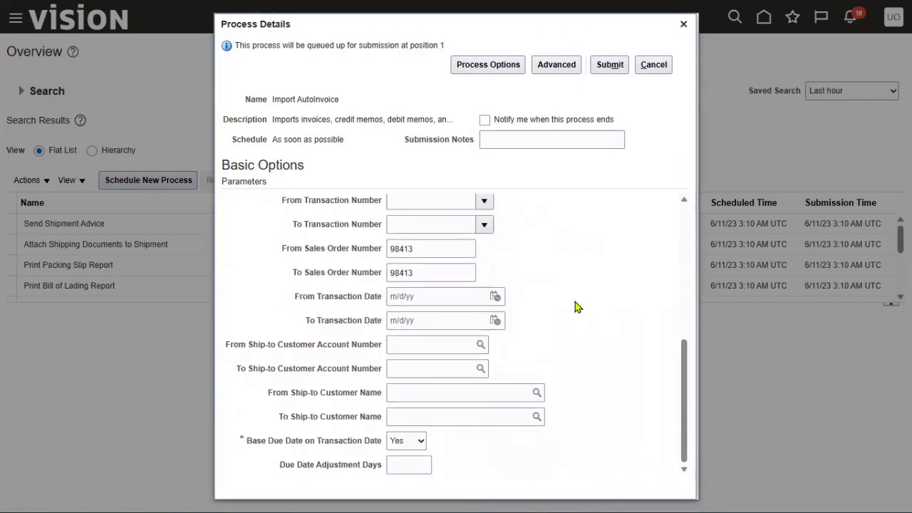
left_click(609, 67)
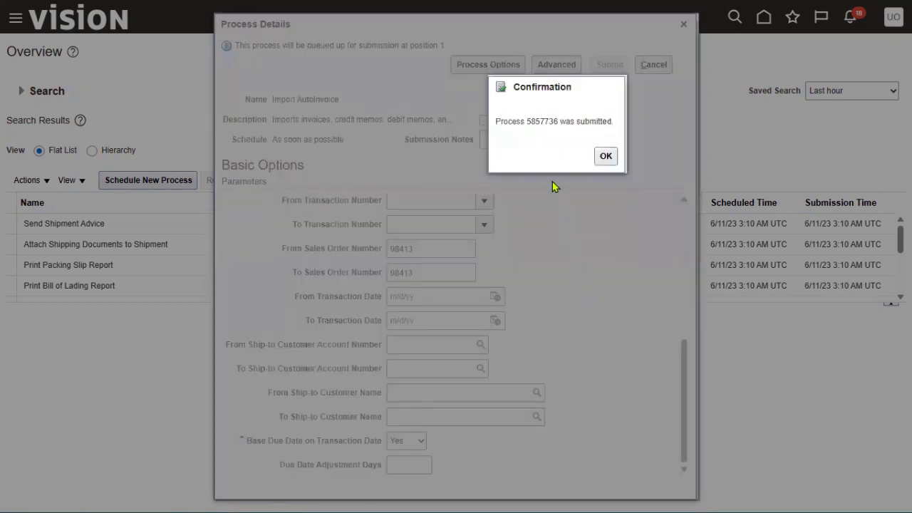
Refresh until Import AutoInvoice 5857736 shows Succeeded and select its row for details
left_click(606, 157)
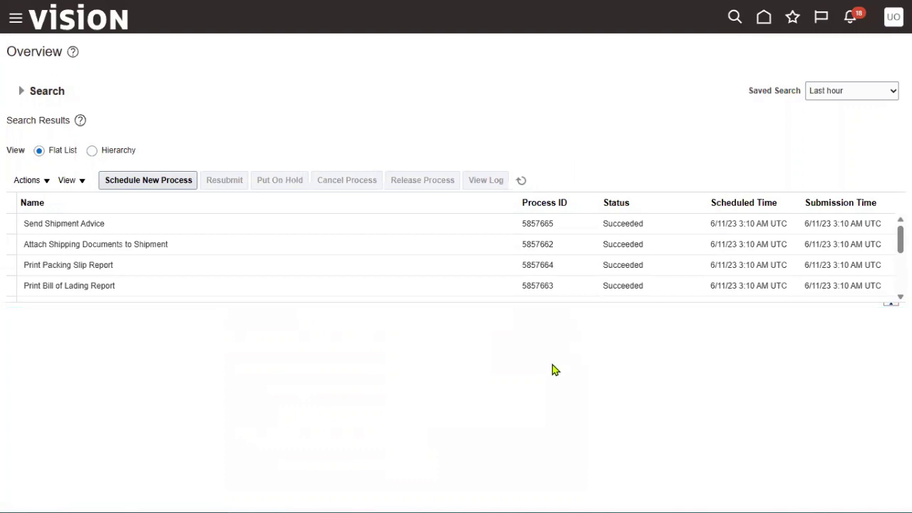
left_click(522, 181)
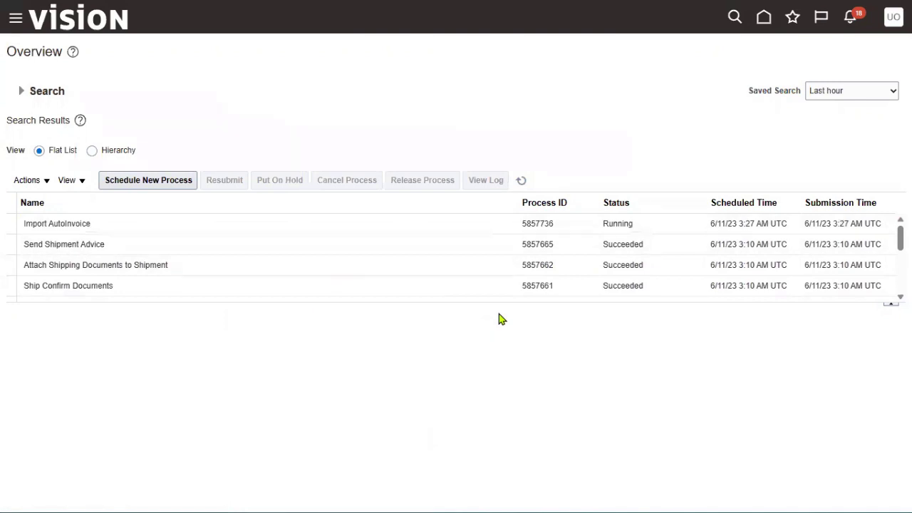
left_click(521, 180)
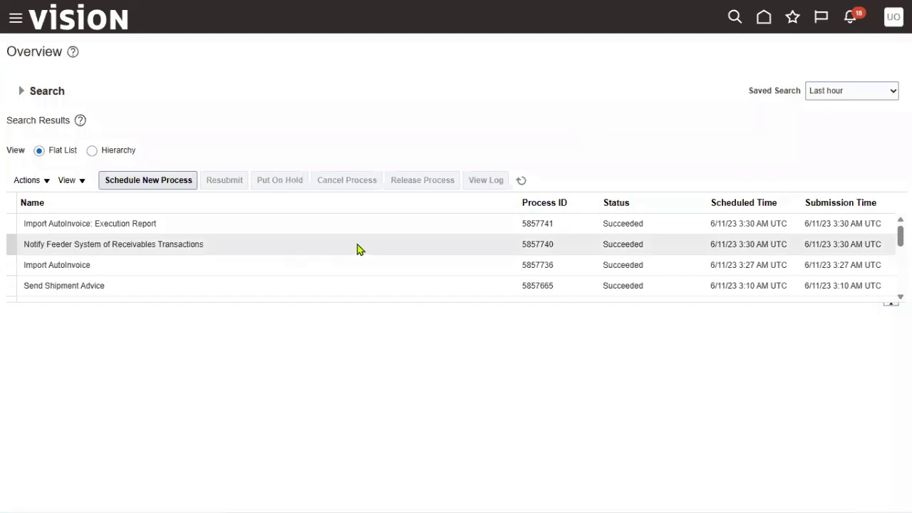
left_click(282, 270)
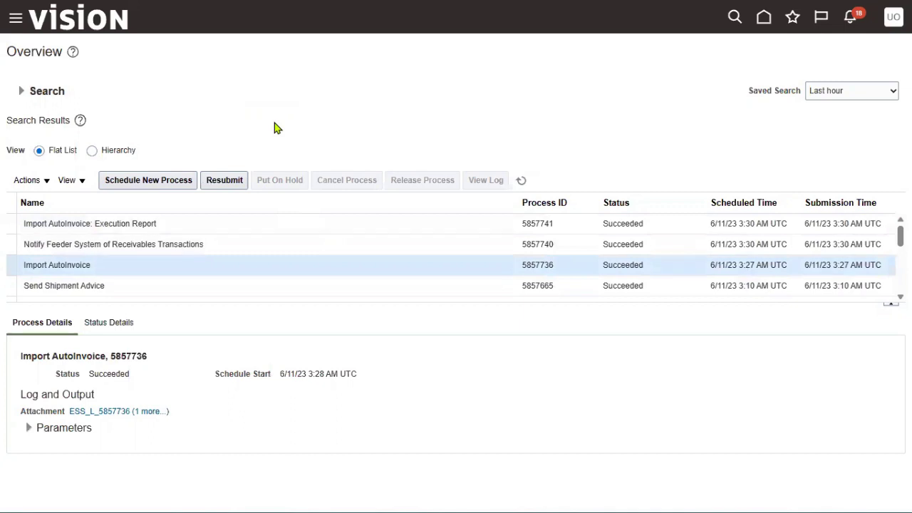
Open Receivables Billing from the Navigator and go to Manage Transactions
left_click(16, 18)
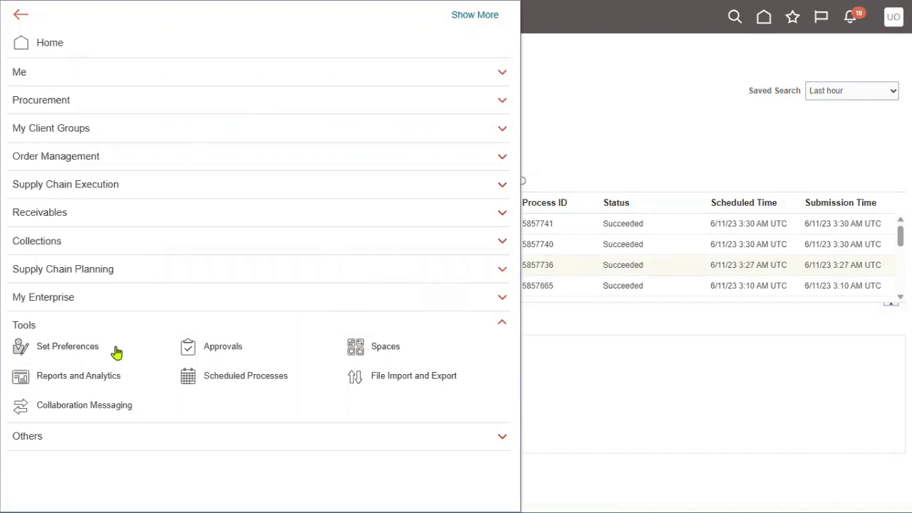
left_click(65, 215)
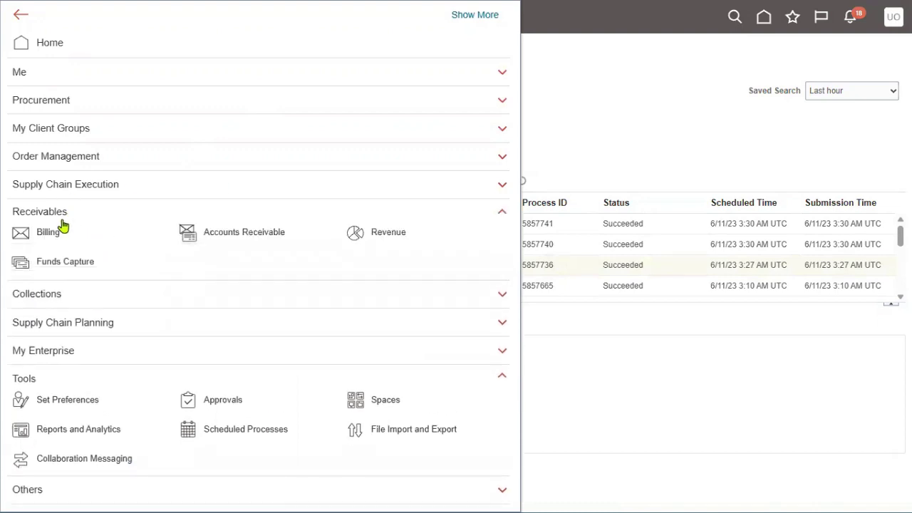
left_click(47, 235)
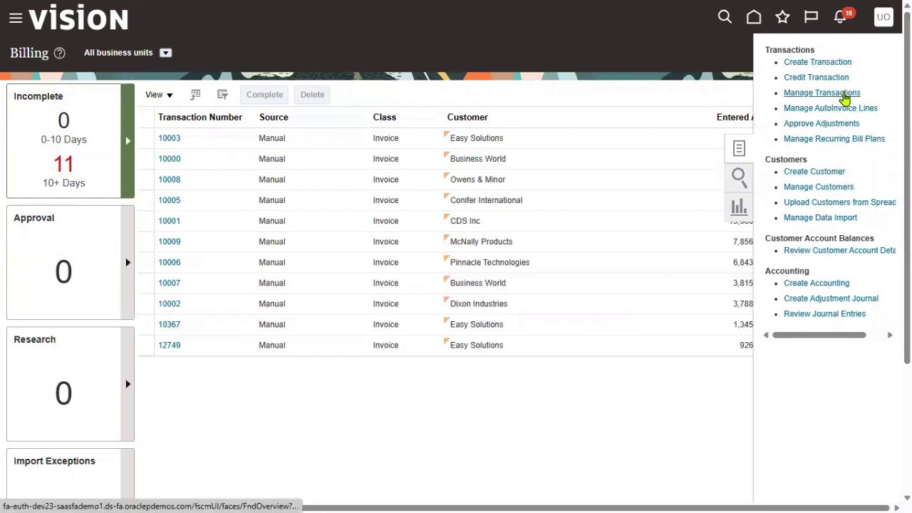
left_click(842, 96)
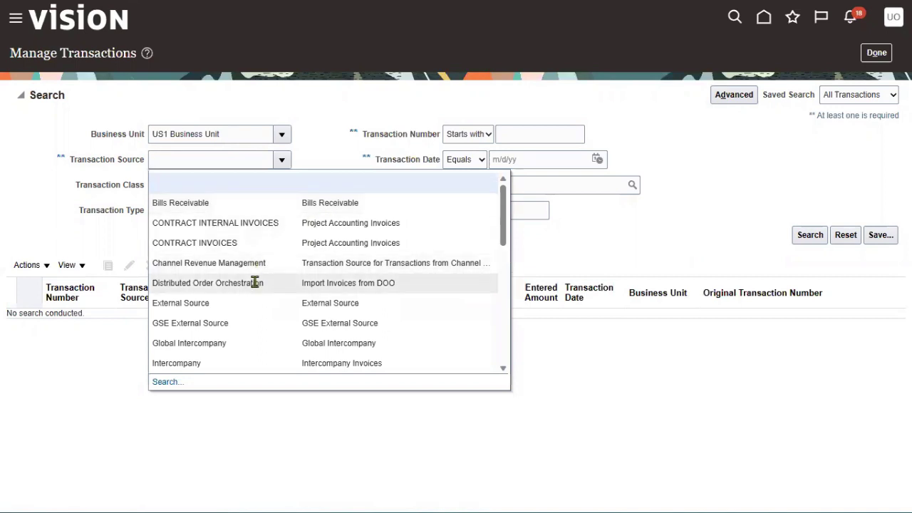
Search the transactions with Transaction Date 6/11/23
left_click(254, 280)
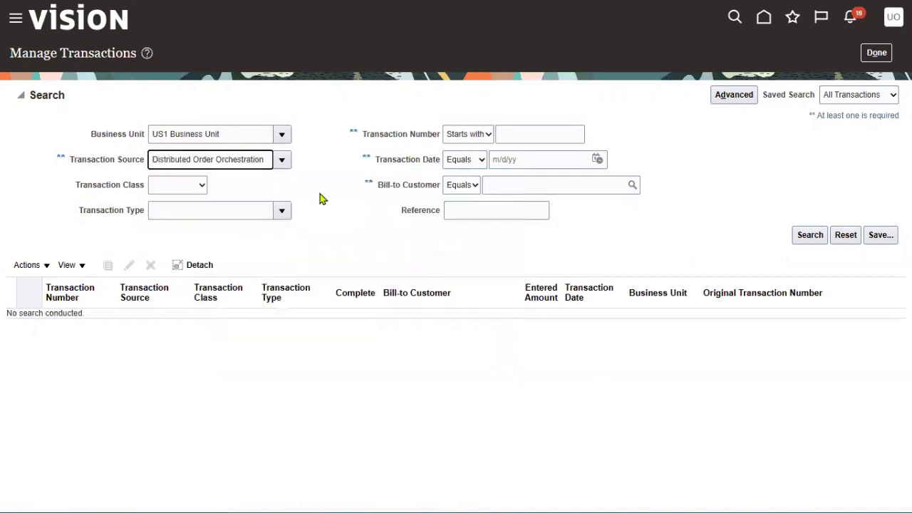
left_click(599, 160)
left_click(614, 260)
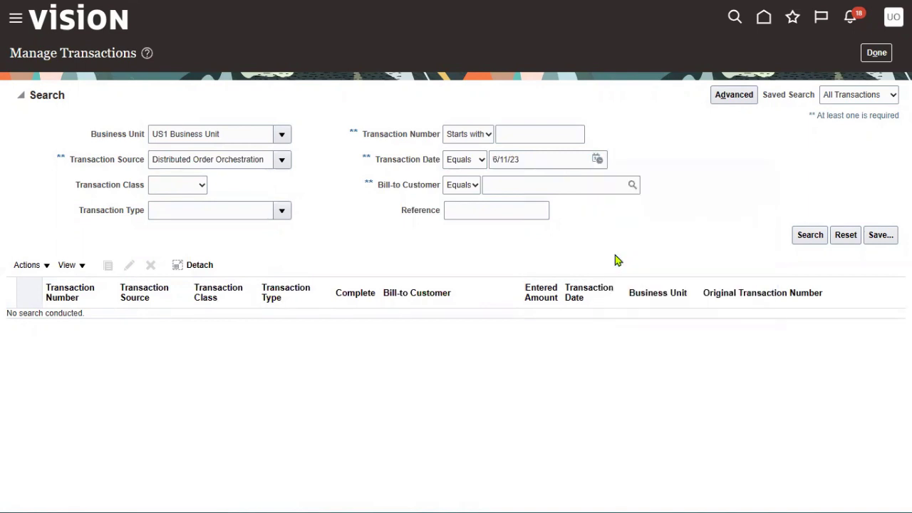
left_click(536, 186)
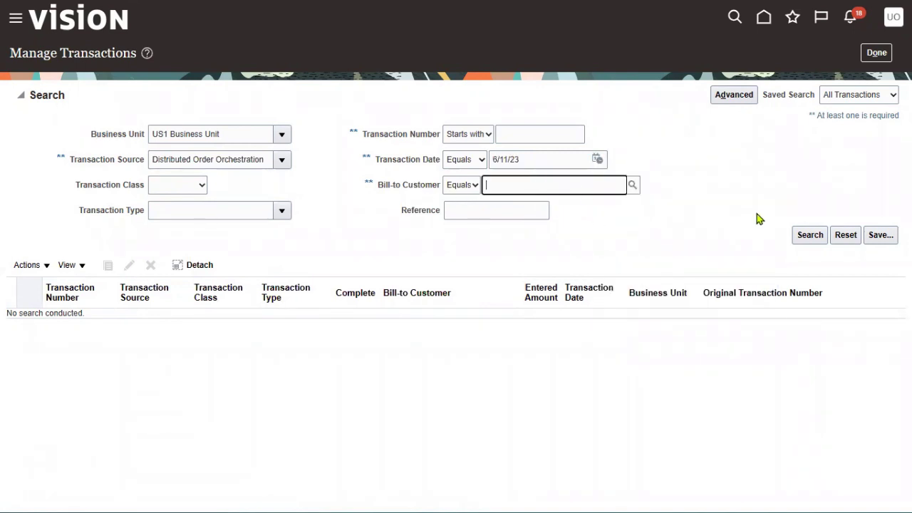
left_click(810, 237)
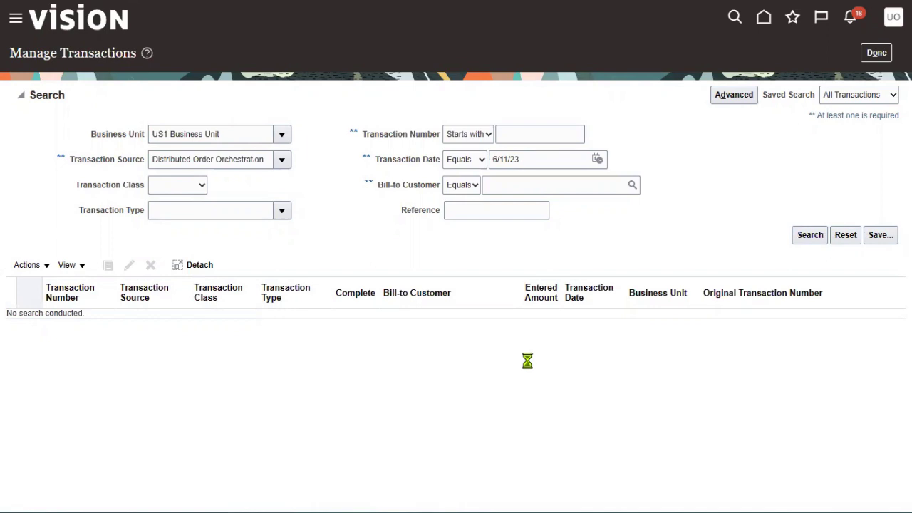
Open invoice 107390 from the search results for review
left_click_drag(400, 217, 437, 223)
left_click(456, 260)
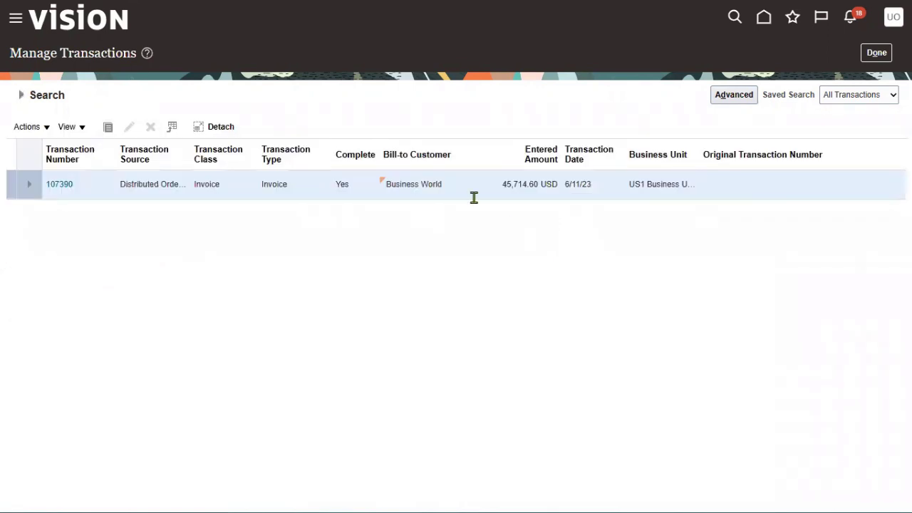
left_click(59, 185)
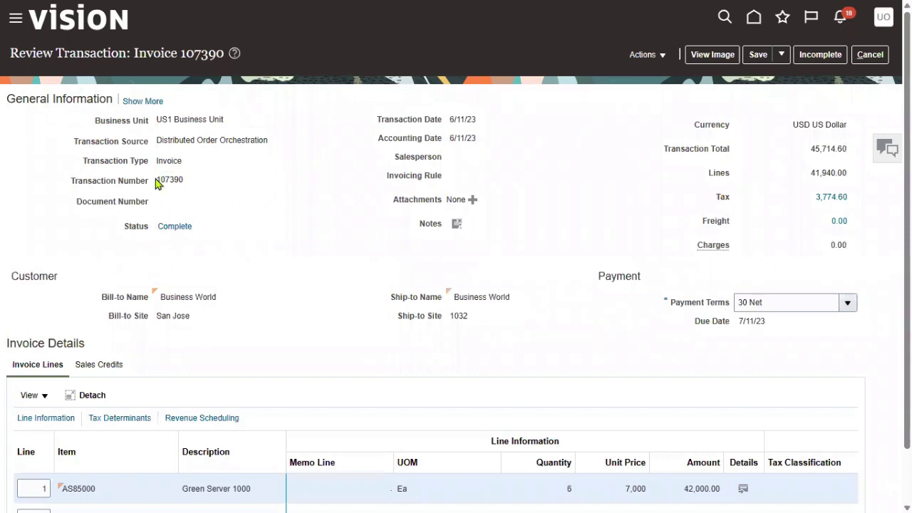
Copy the transaction number 107390 to the clipboard
left_click_drag(156, 180, 168, 180)
right_click(184, 186)
left_click(200, 189)
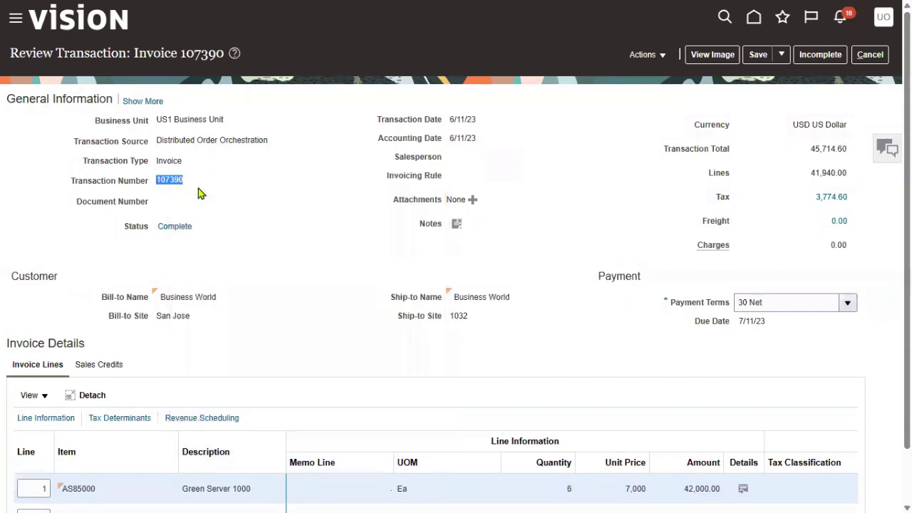
left_click(300, 240)
Show more general information and check the Cross Reference 98413
left_click(146, 104)
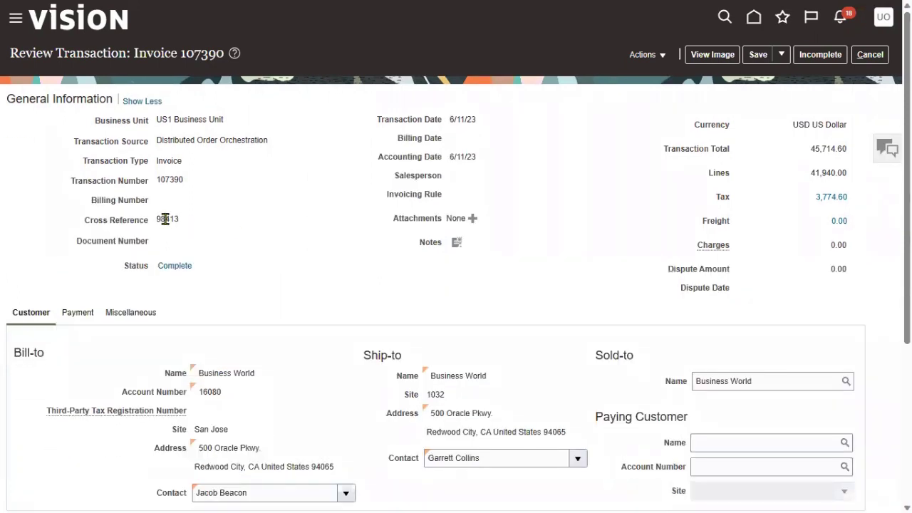
left_click_drag(159, 219, 183, 220)
left_click(105, 225)
left_click_drag(126, 223, 183, 221)
left_click(162, 218)
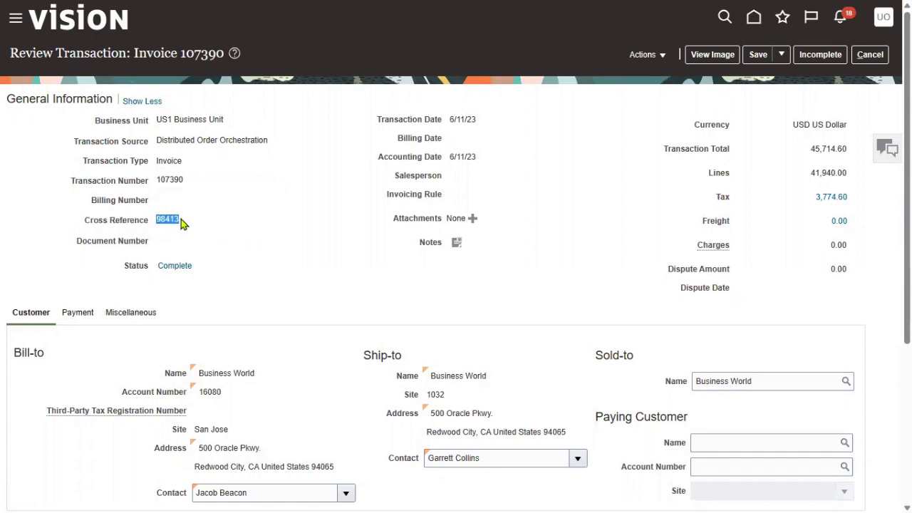
left_click(371, 257)
Review the bill-to, ship-to and sold-to customers, the invoice lines, and sales credits
left_click_drag(13, 352, 44, 352)
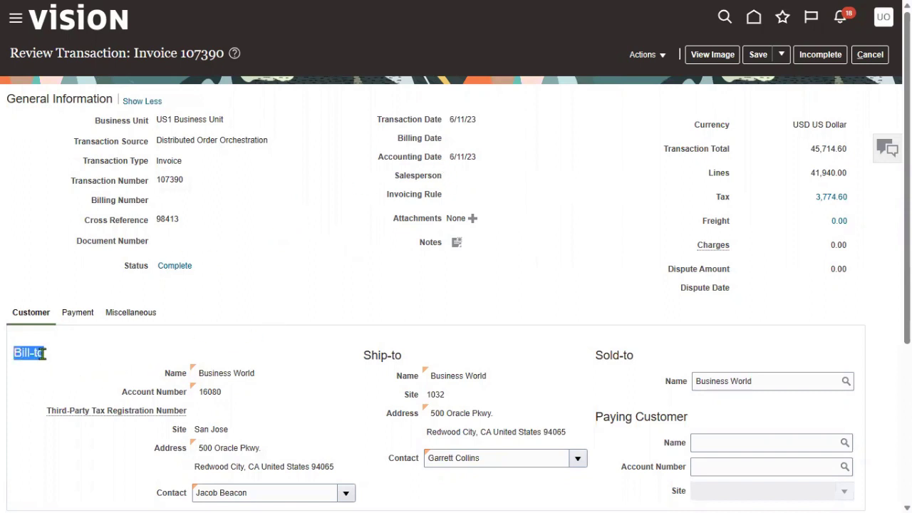
left_click_drag(363, 355, 395, 356)
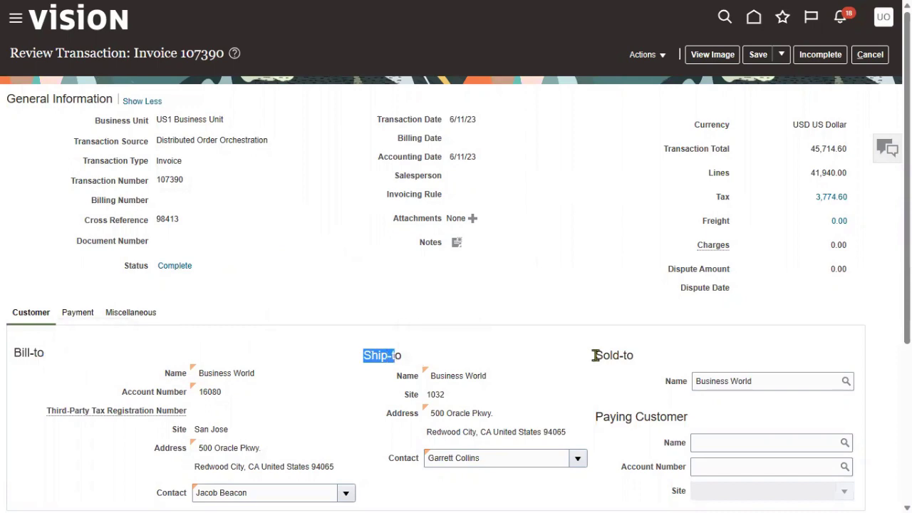
left_click_drag(594, 354, 639, 363)
scroll(262, 372, "down", 3)
scroll(262, 372, "down", 1)
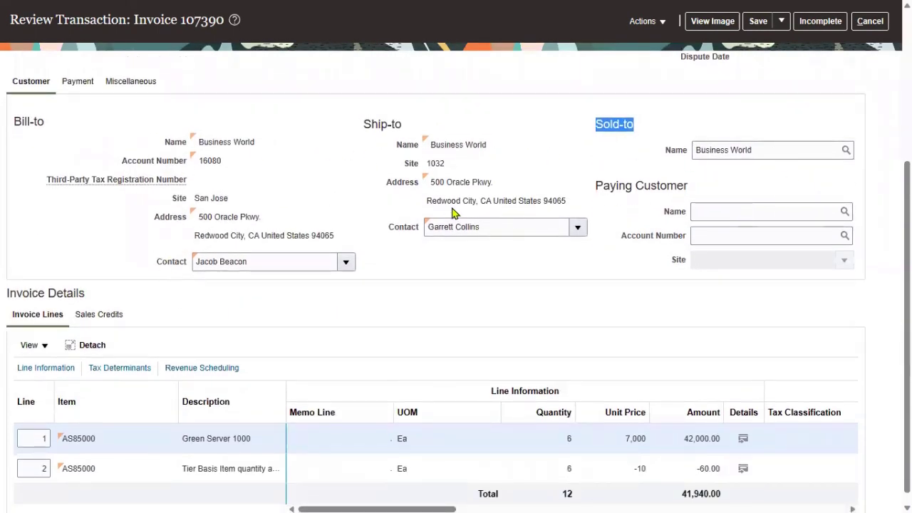
scroll(408, 246, "down", 1)
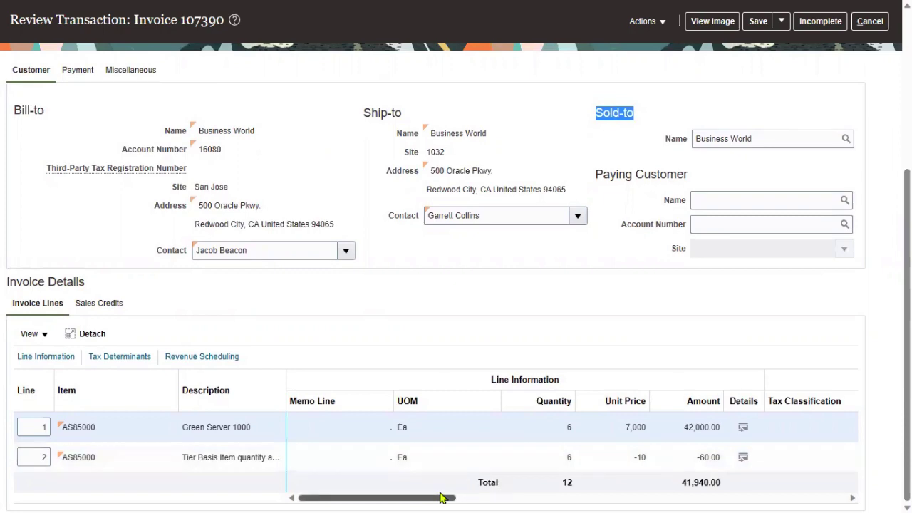
left_click_drag(444, 497, 403, 497)
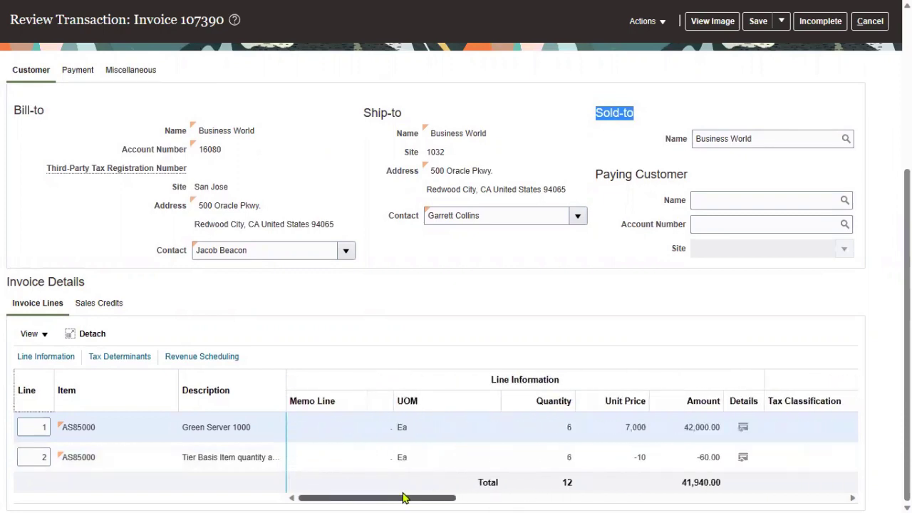
scroll(125, 466, "up", 2)
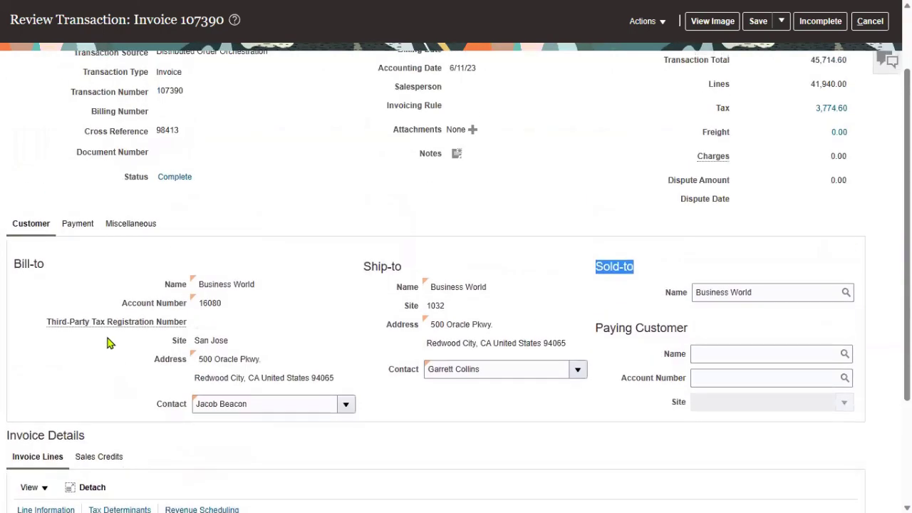
scroll(108, 340, "down", 2)
left_click(110, 314)
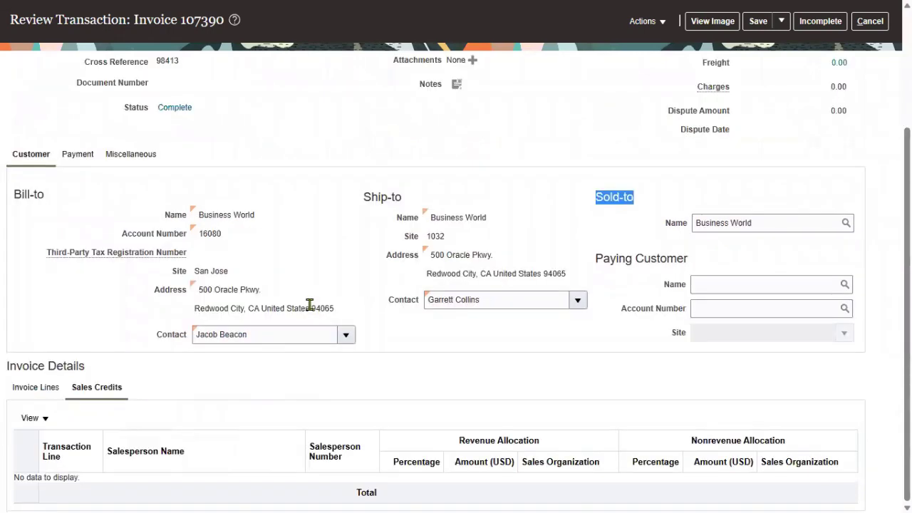
scroll(346, 360, "up", 3)
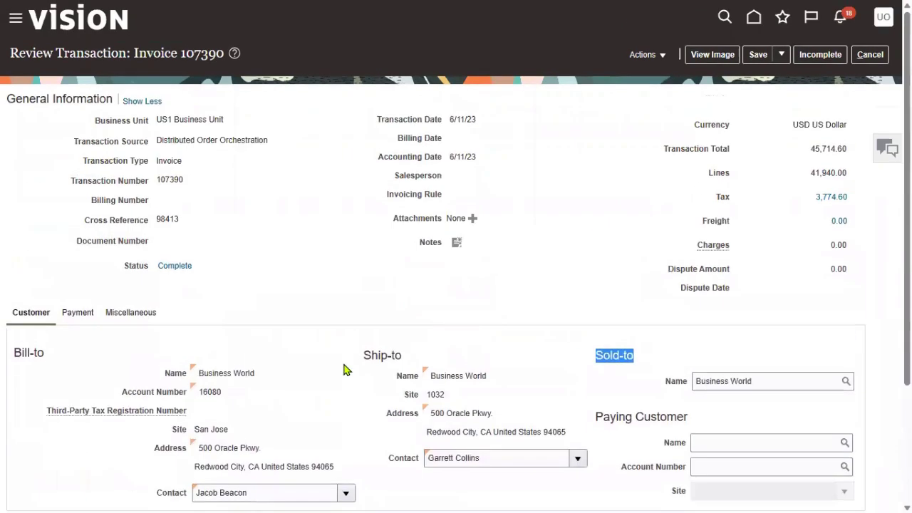
Review the invoice's payment details, including due date 7/11/23
left_click(78, 314)
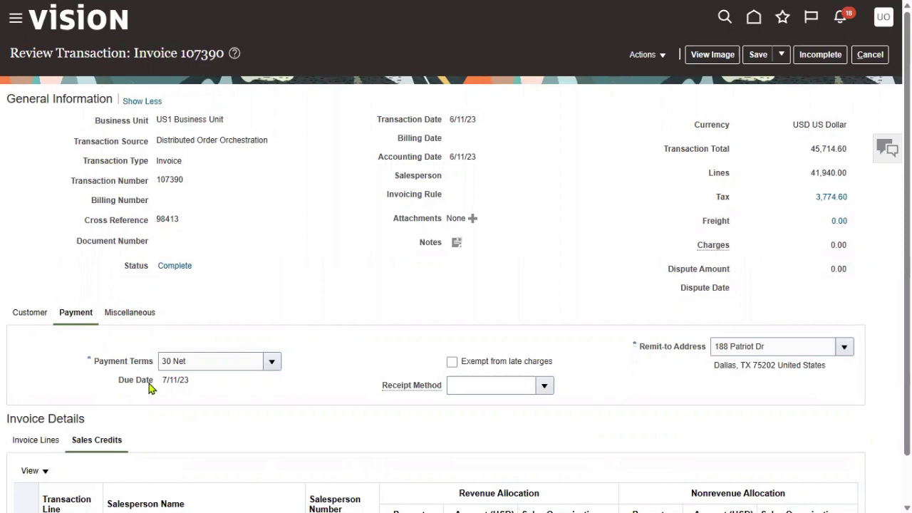
left_click_drag(163, 386, 188, 380)
left_click(346, 352)
Review the miscellaneous details: legal entity US1 Legal Entity and PO Number
left_click(141, 318)
left_click_drag(149, 348, 218, 352)
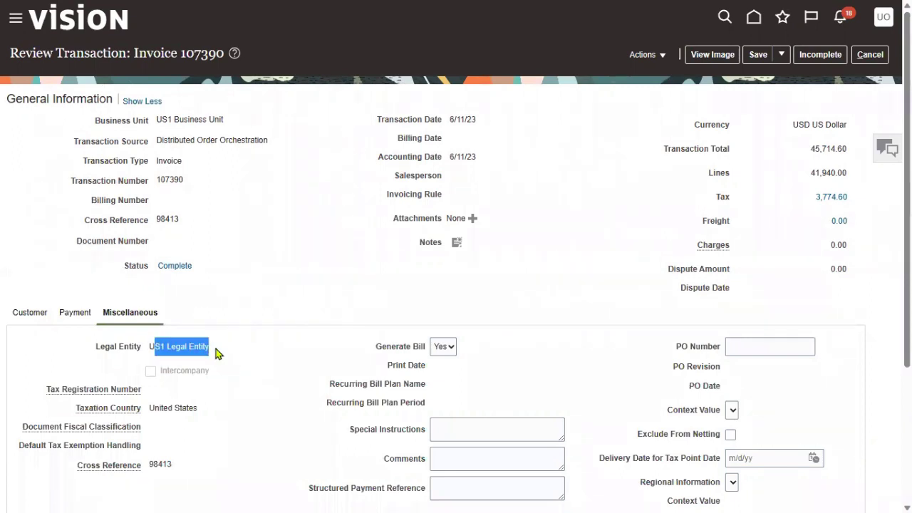
left_click(278, 392)
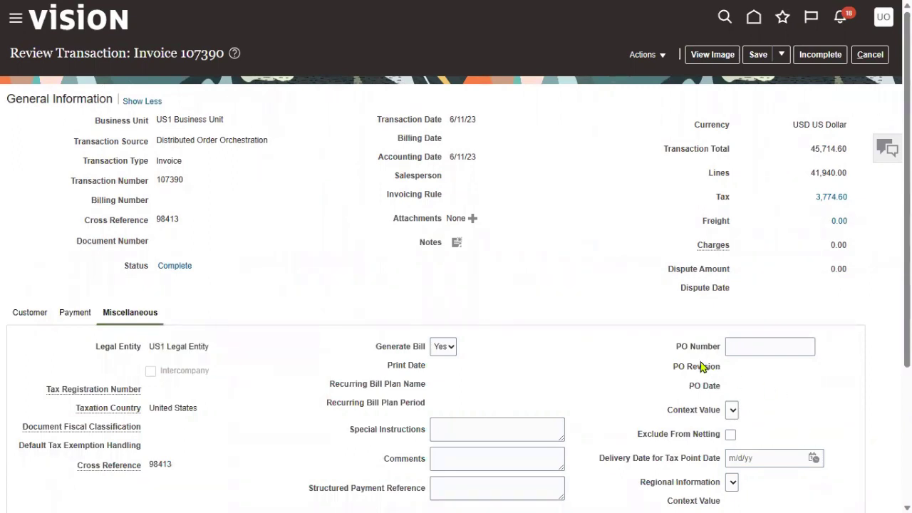
left_click_drag(676, 346, 718, 350)
left_click(604, 369)
Save and close invoice 107390, acknowledge the message, and finish the search page
left_click(781, 54)
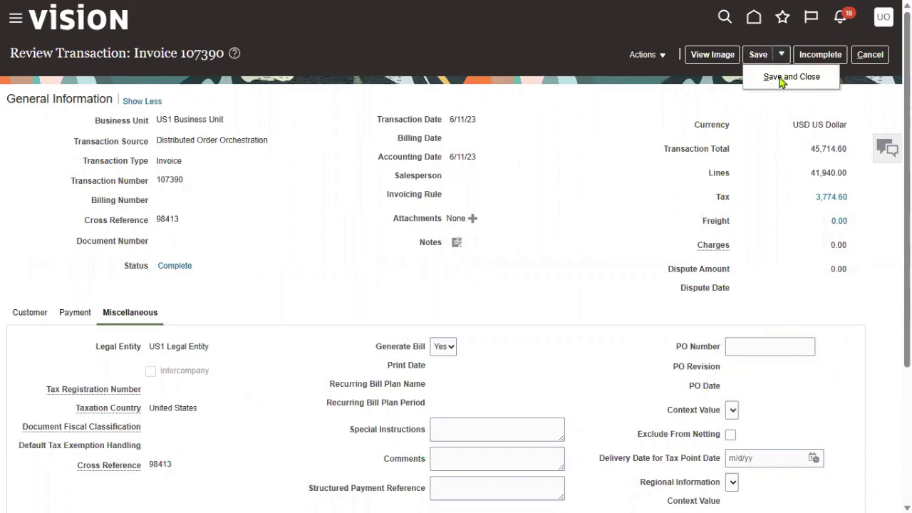
left_click(780, 80)
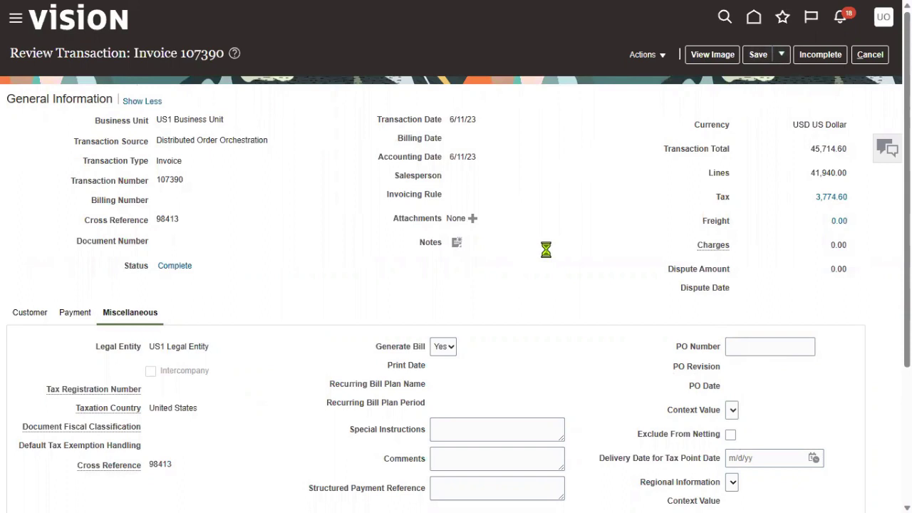
left_click(506, 151)
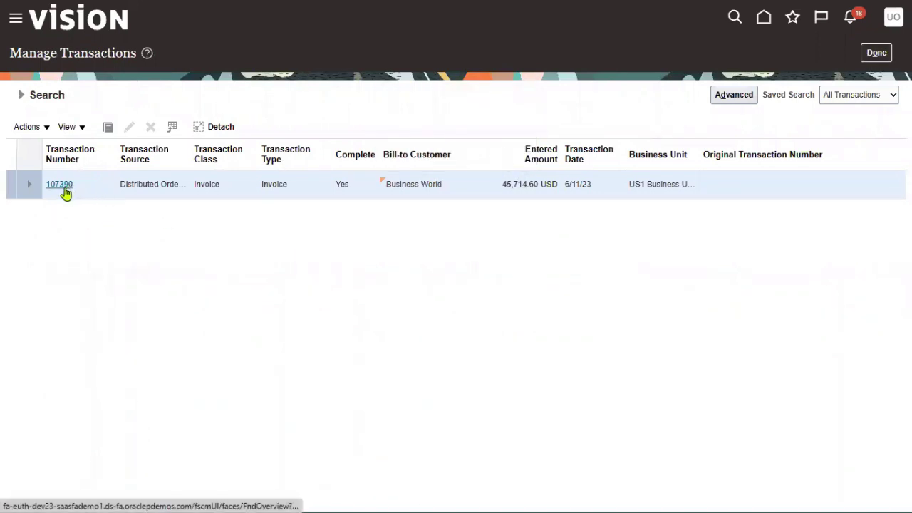
left_click(876, 57)
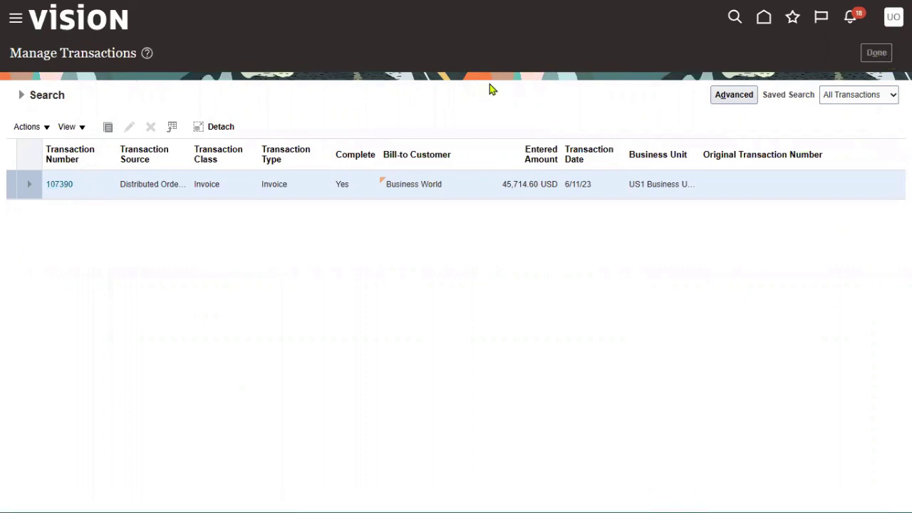